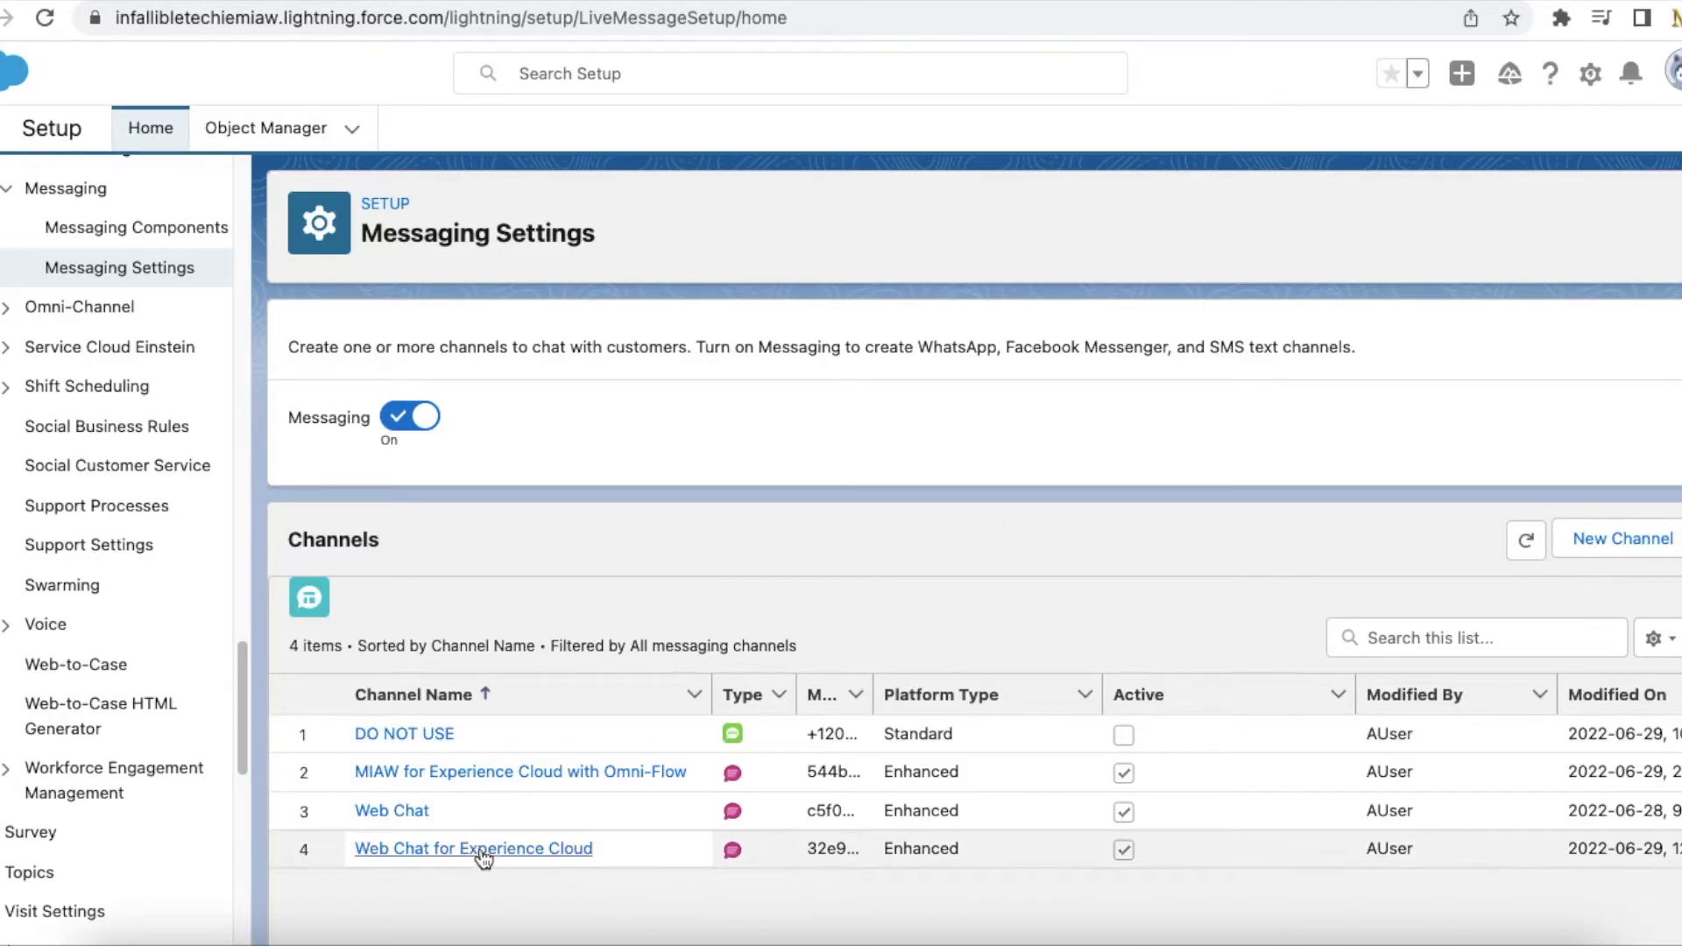
Open the Web Chat messaging channel's detail page from the Channels list.
{"action": "left_click", "coordinate": [391, 810]}
Go back from the Web Chat details to the messaging channels list.
{"action": "scroll", "coordinate": [587, 542], "scroll_direction": "down", "scroll_amount": 6}
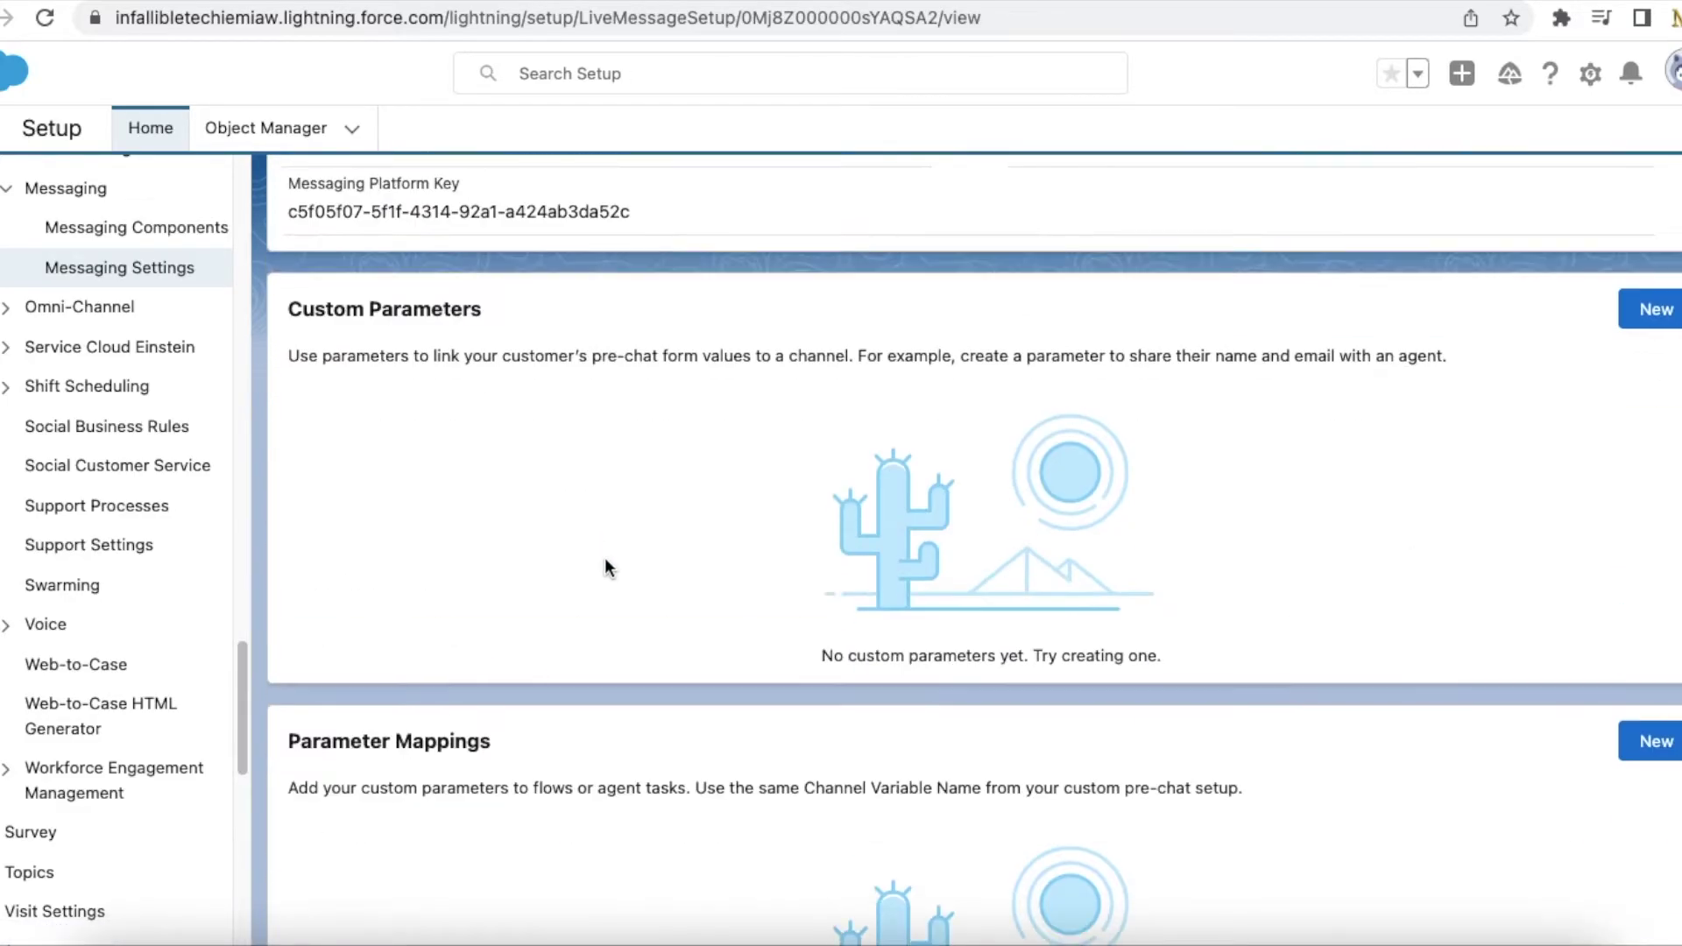
{"action": "scroll", "coordinate": [823, 591], "scroll_direction": "up", "scroll_amount": 2}
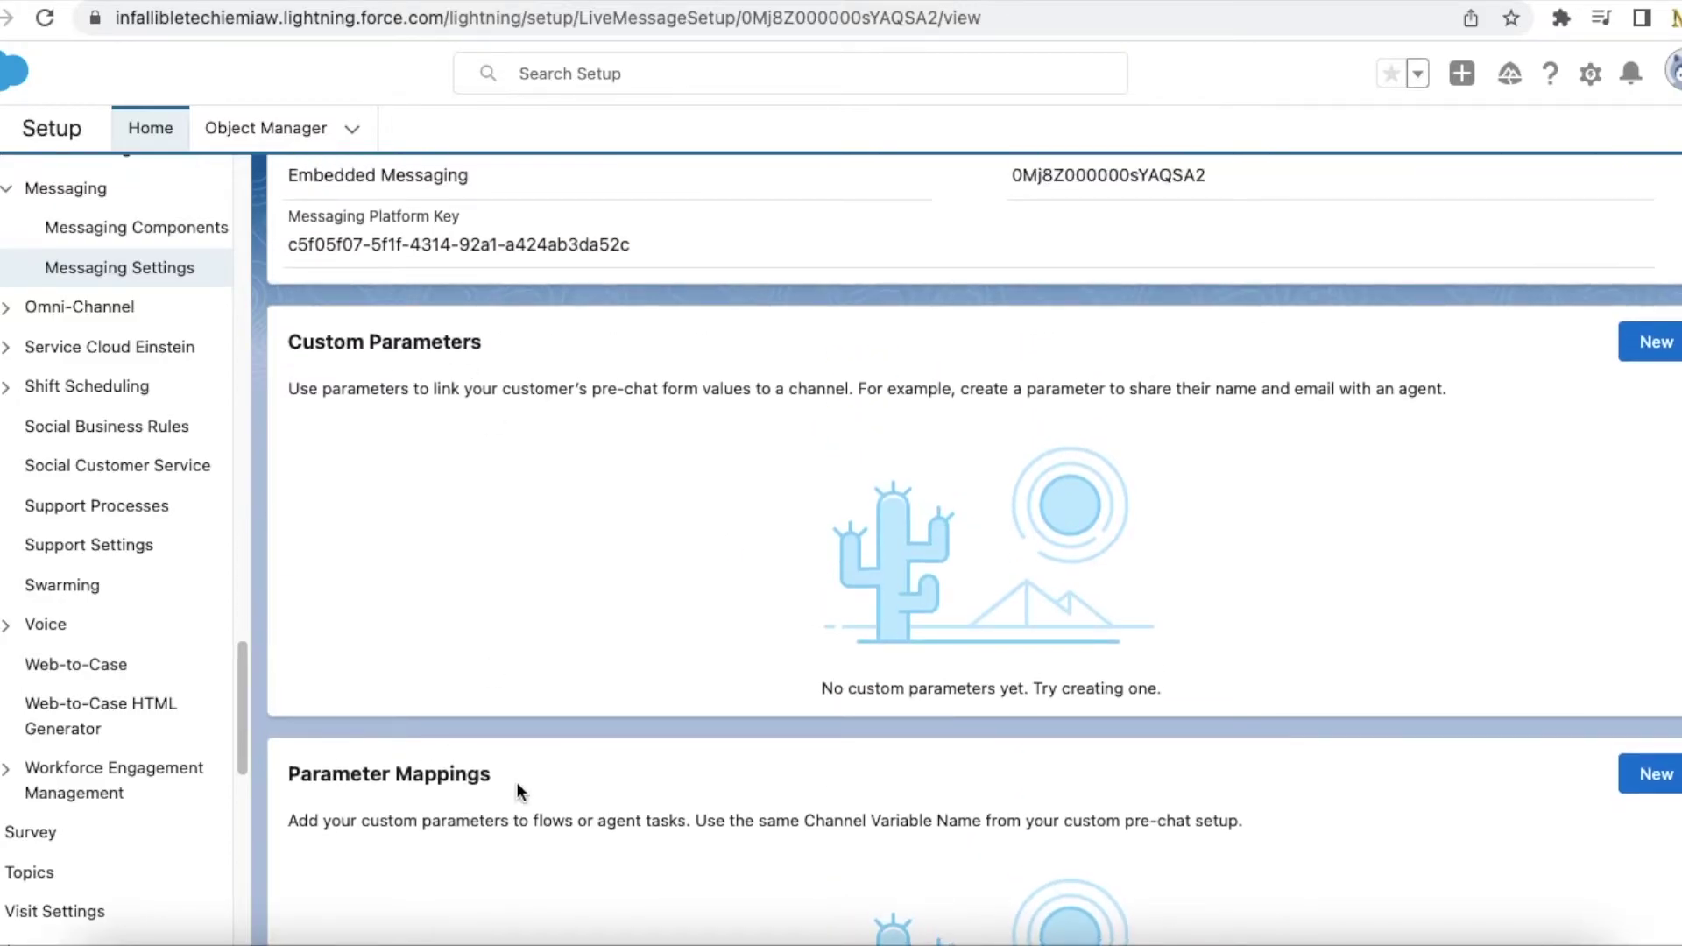
{"action": "scroll", "coordinate": [517, 781], "scroll_direction": "up", "scroll_amount": 4}
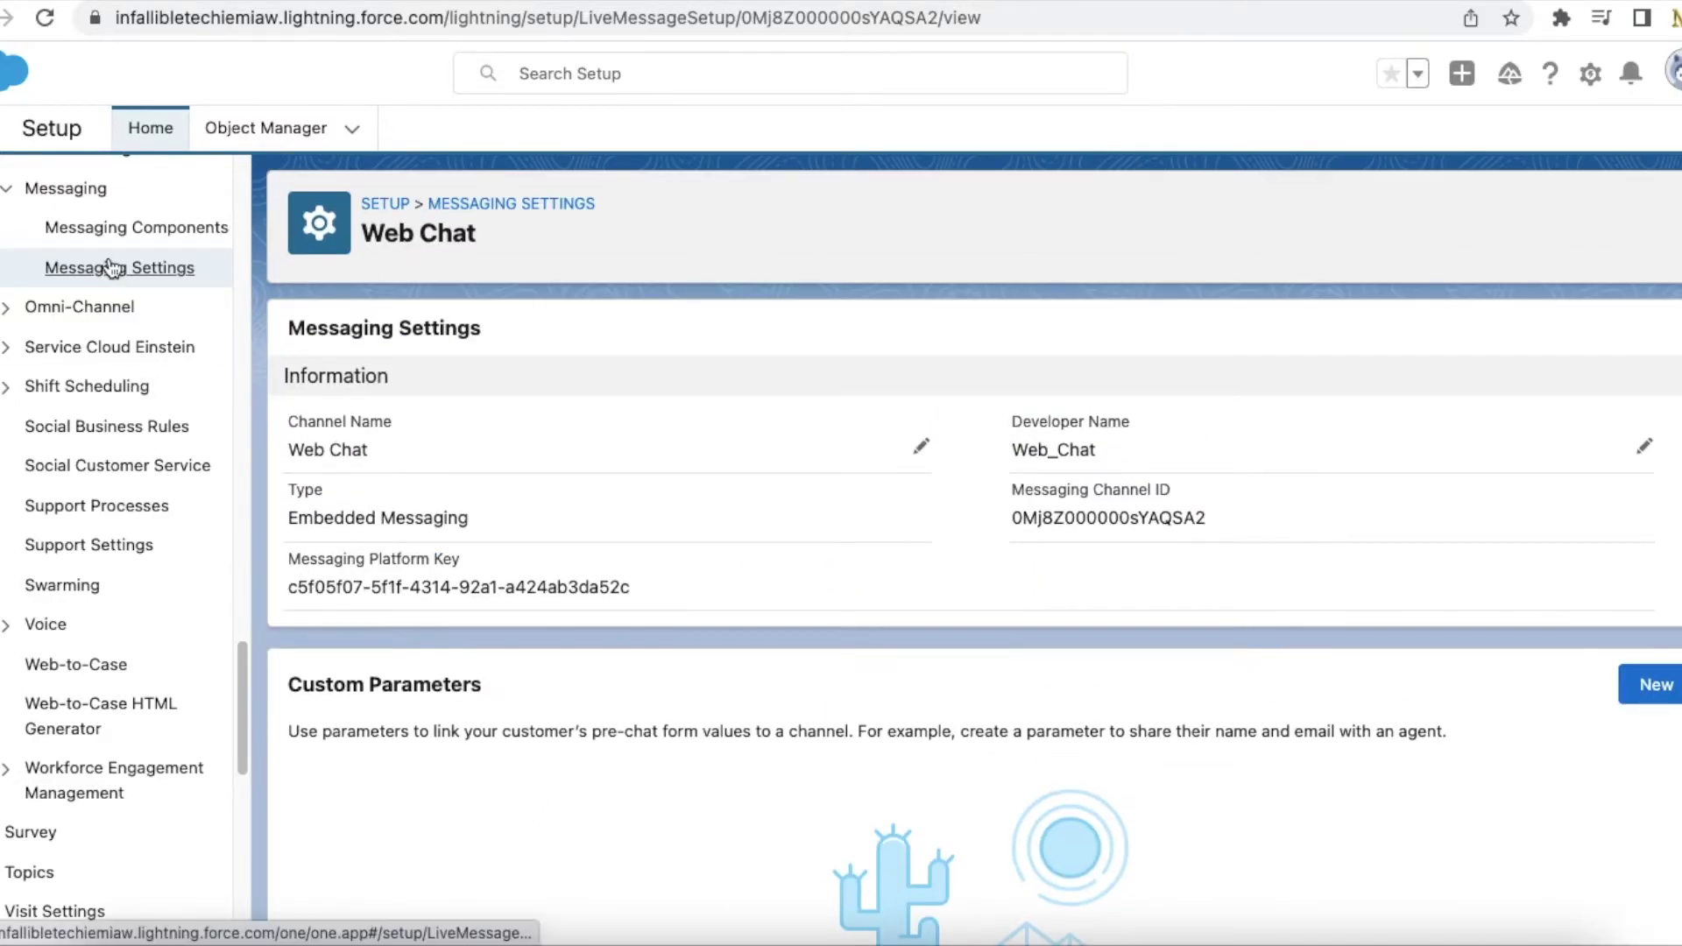
{"action": "left_click", "coordinate": [111, 267]}
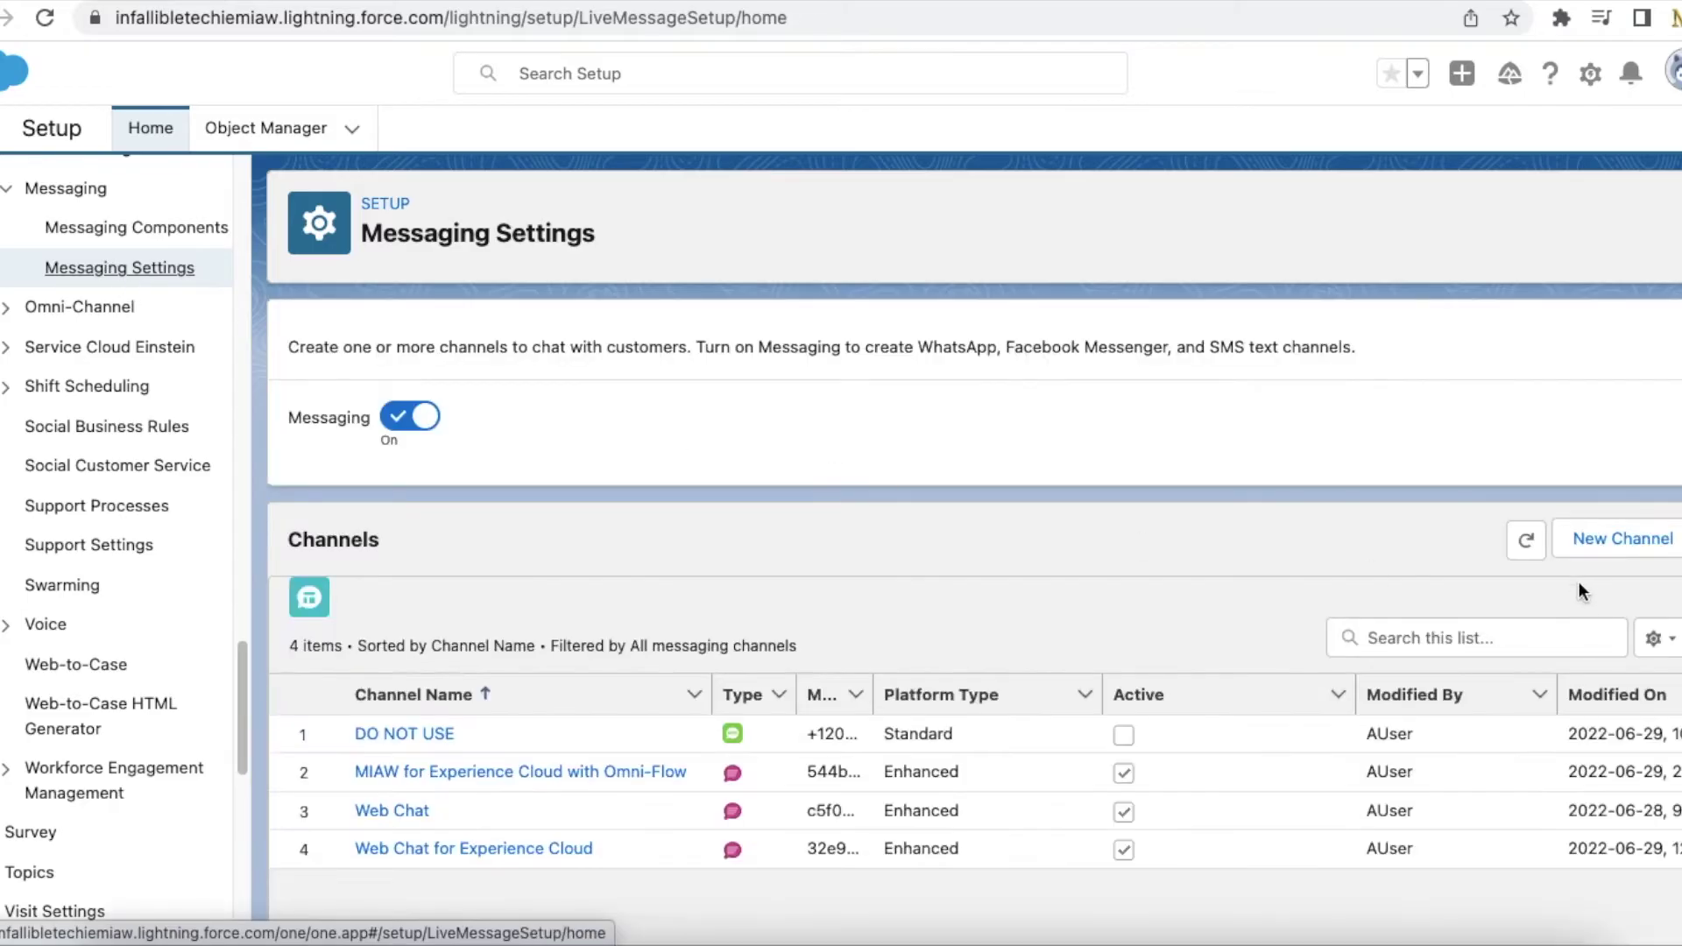
Back out of the New Channel wizard without creating a channel, then narrow the Modified By column.
{"action": "left_click", "coordinate": [1601, 551]}
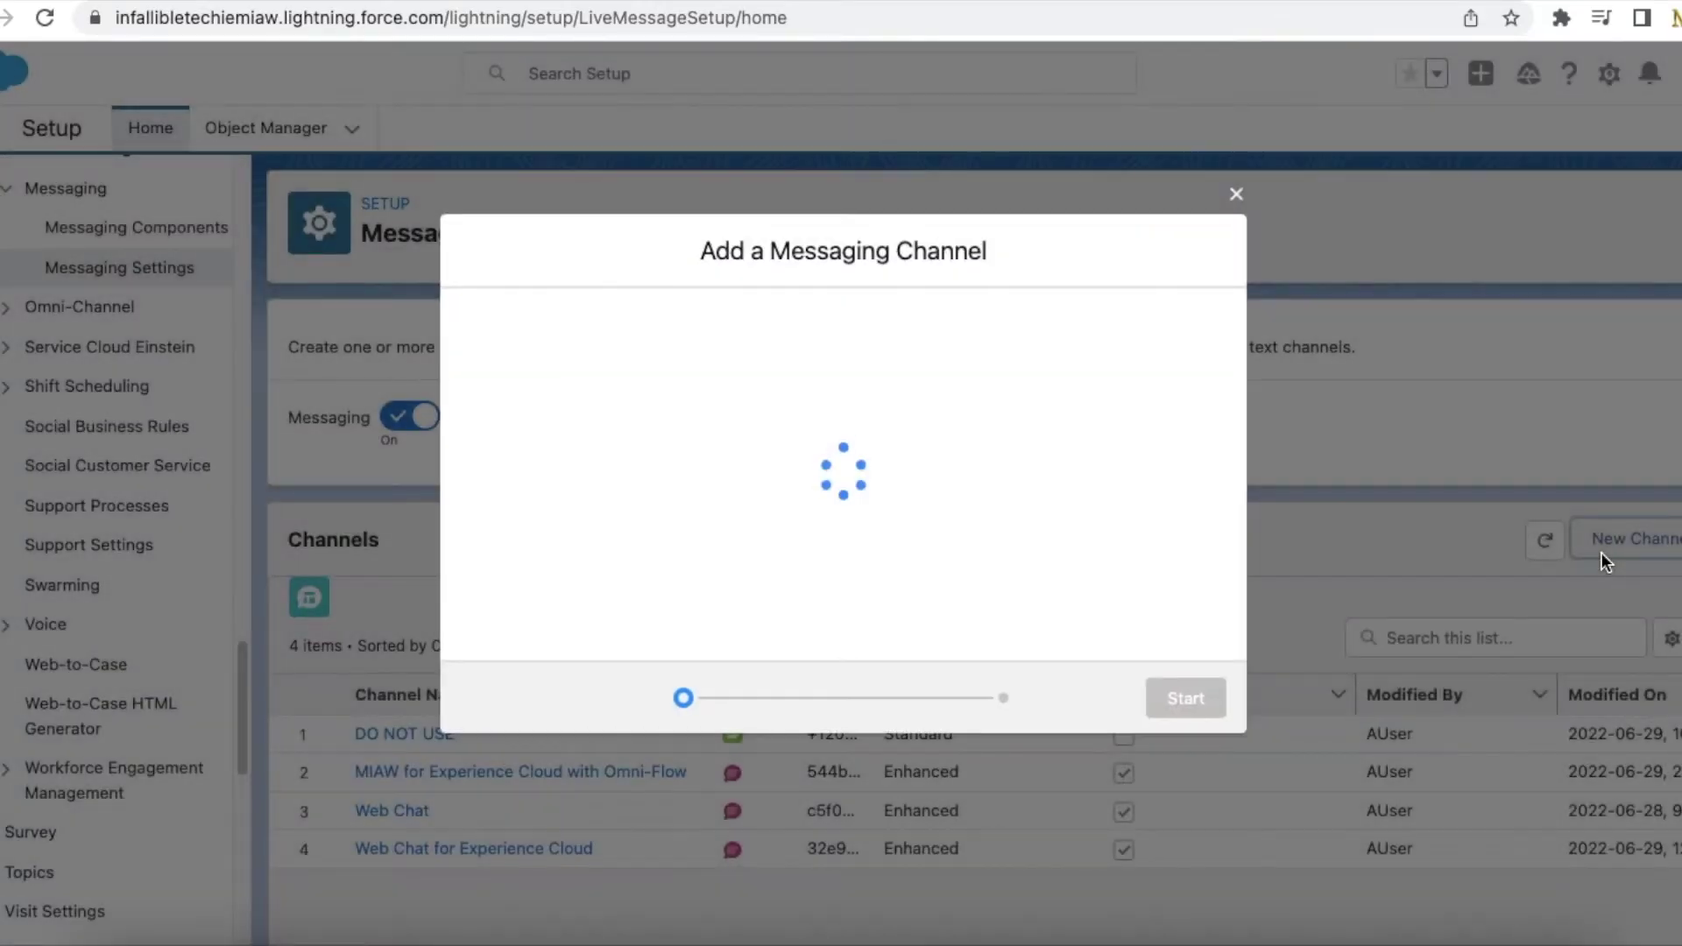
{"action": "left_click", "coordinate": [1186, 799]}
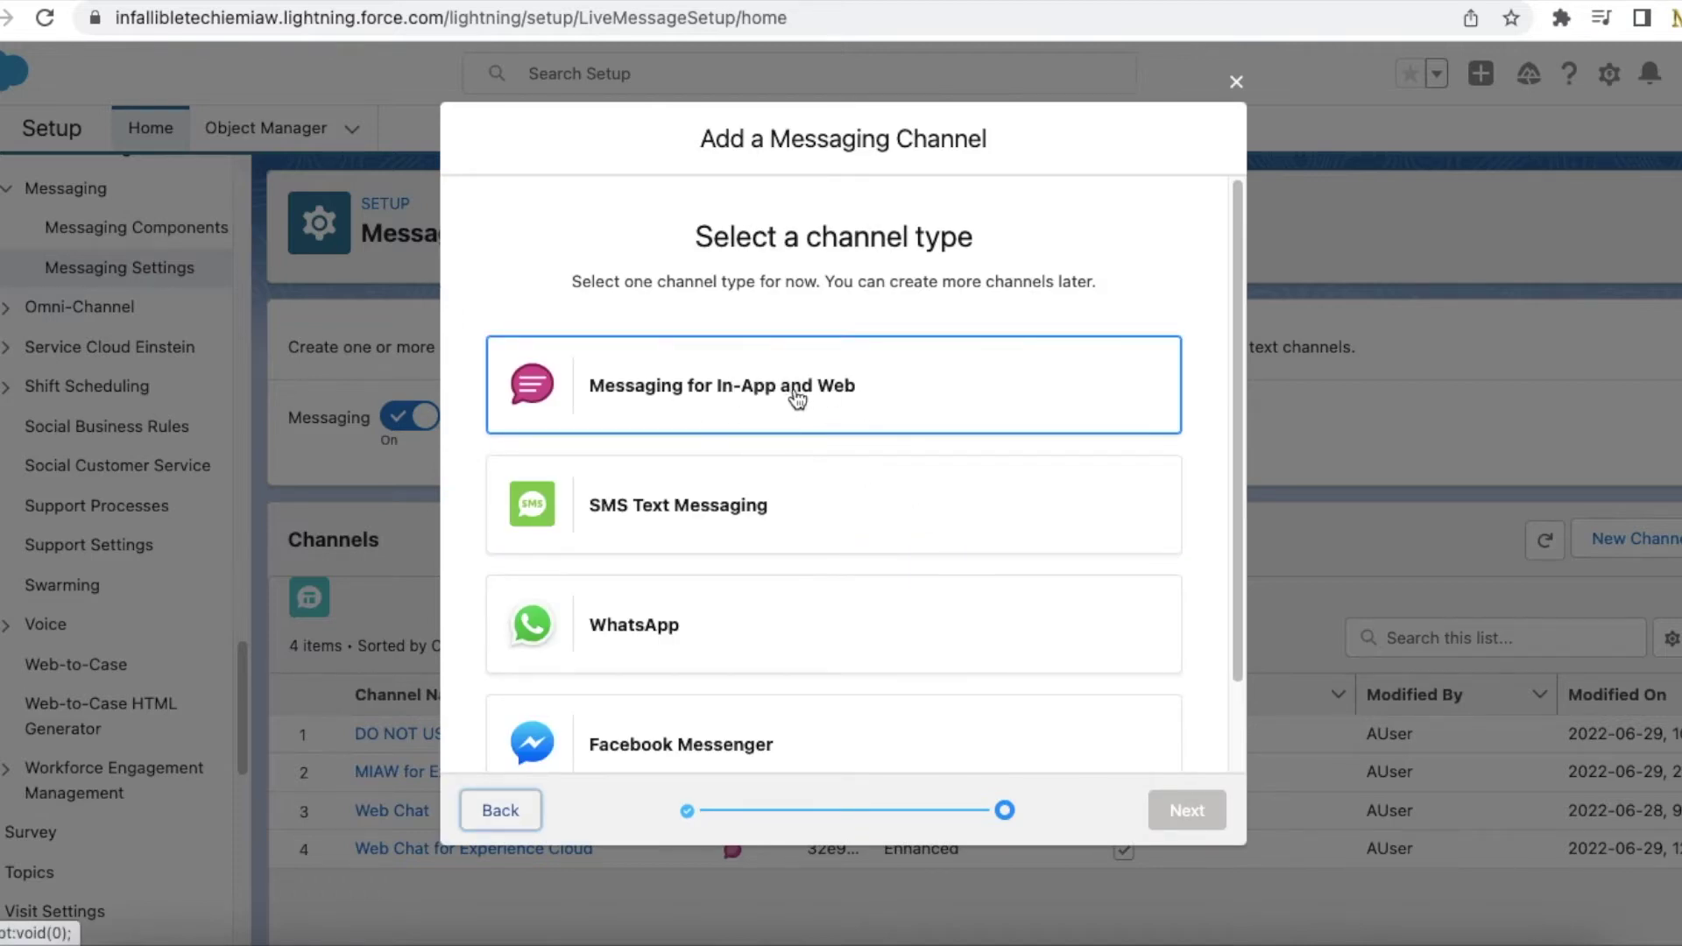
{"action": "left_click", "coordinate": [480, 813]}
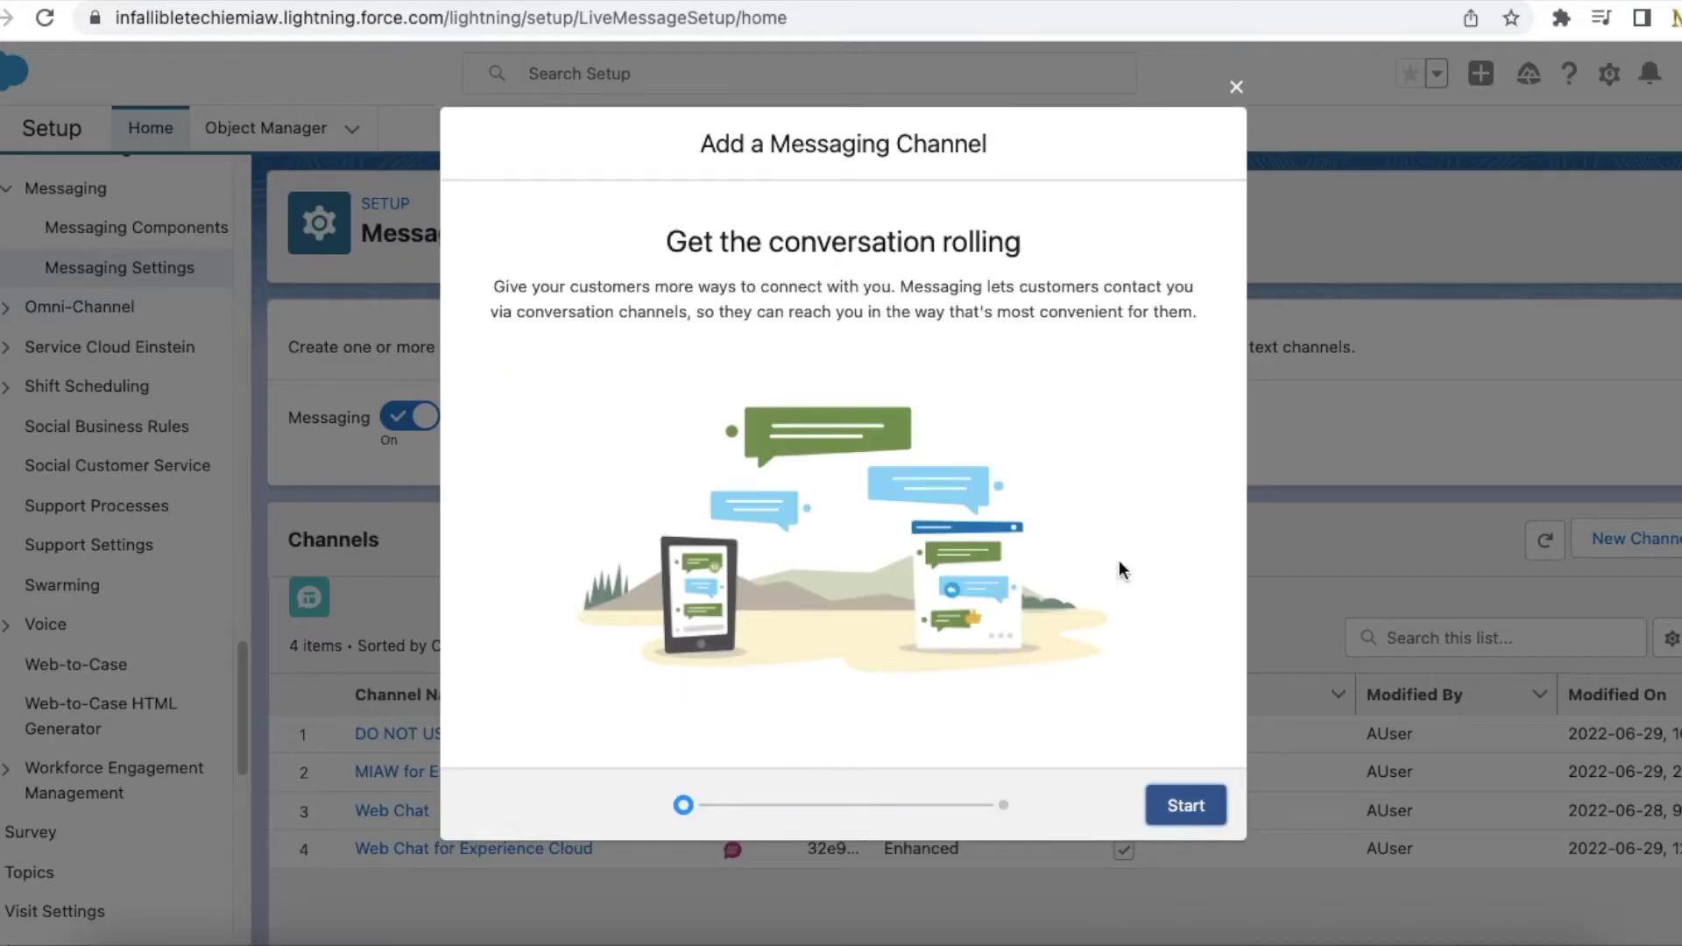
{"action": "left_click", "coordinate": [1236, 87]}
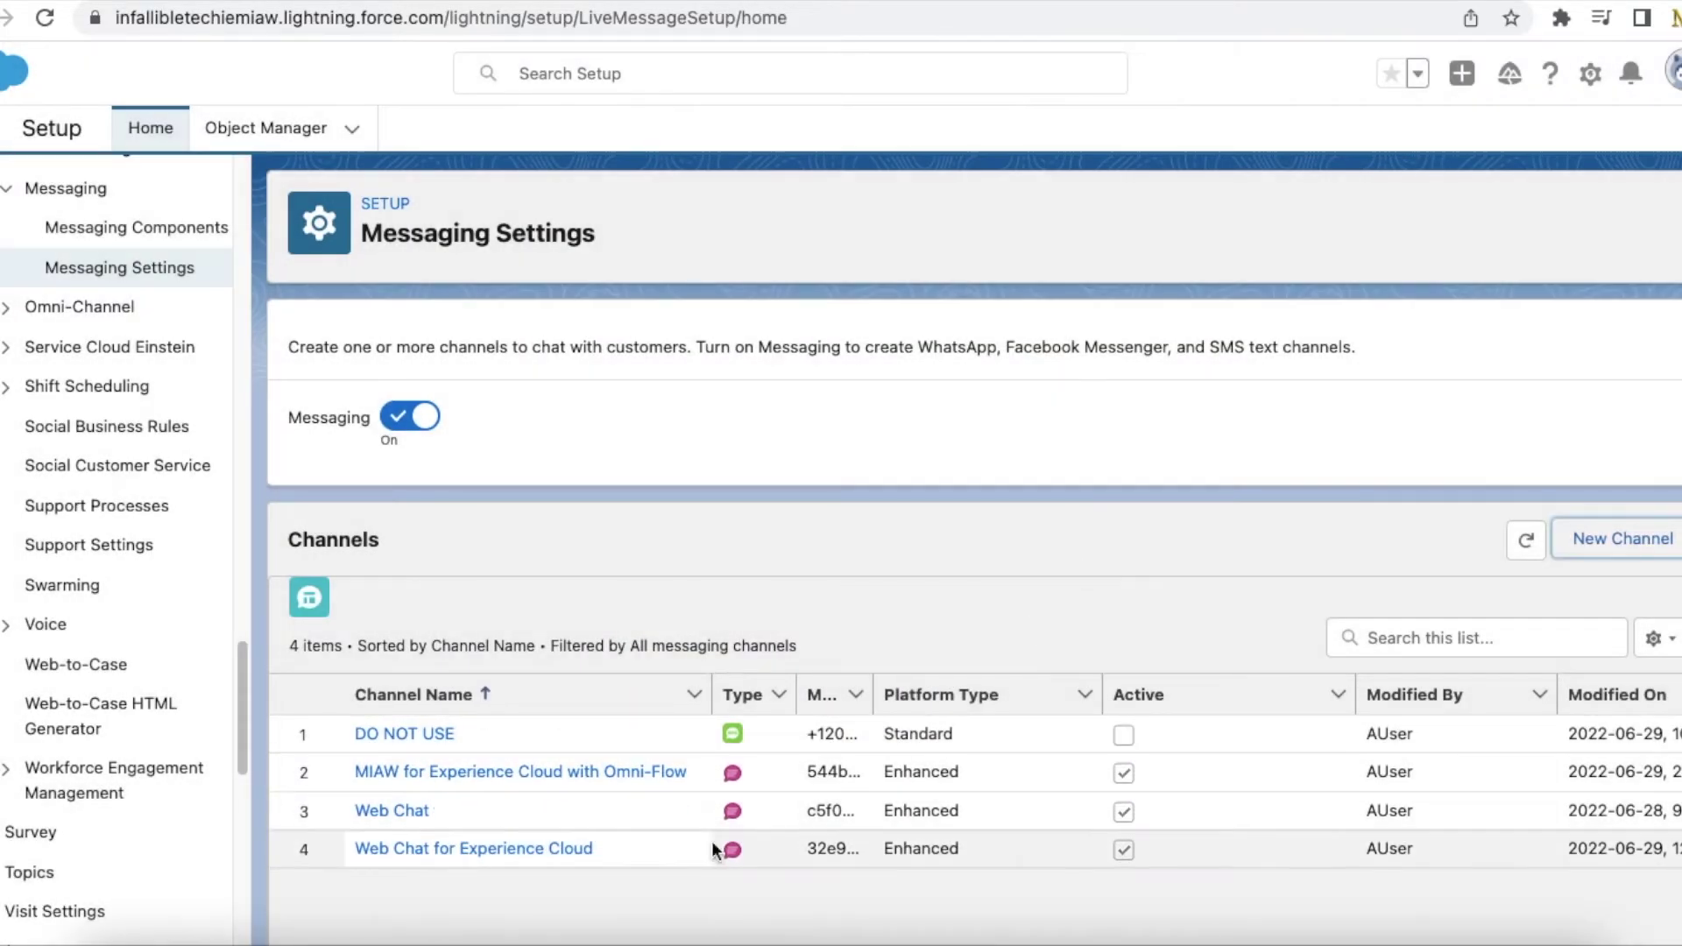
{"action": "left_click", "coordinate": [1475, 818]}
{"action": "left_click_drag", "start_coordinate": [1547, 686], "coordinate": [1208, 692]}
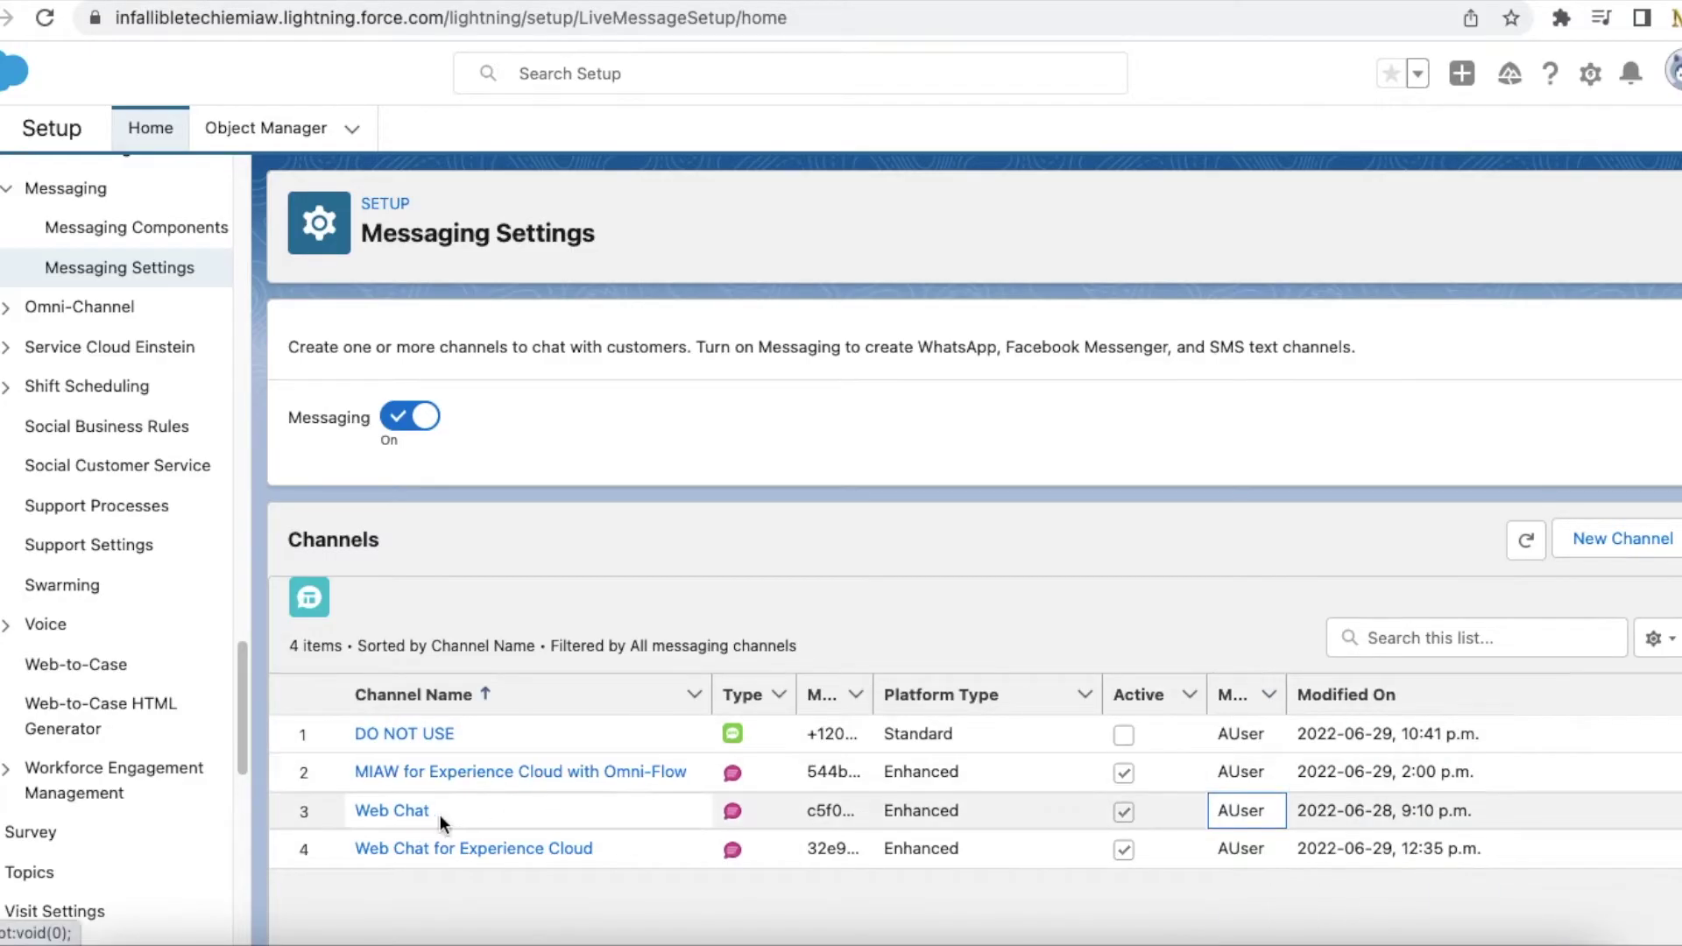
Open Web Chat's deployment settings, then navigate to the Embedded Service Deployments list.
{"action": "left_click", "coordinate": [392, 811]}
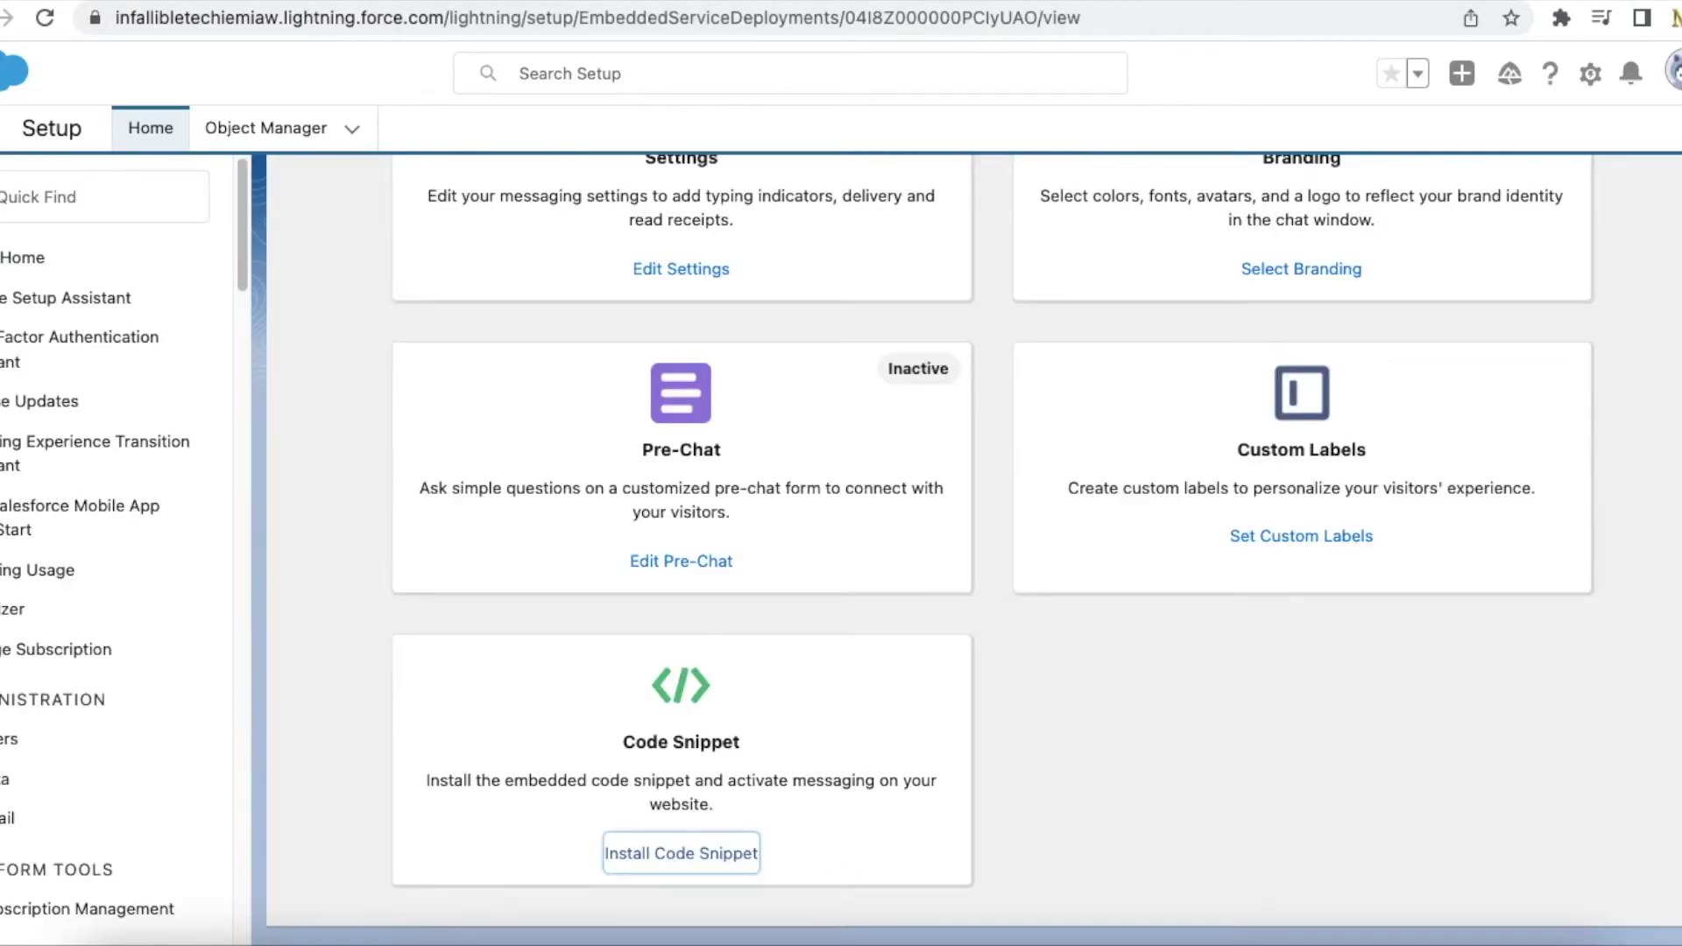
{"action": "scroll", "coordinate": [687, 269], "scroll_direction": "up", "scroll_amount": 6}
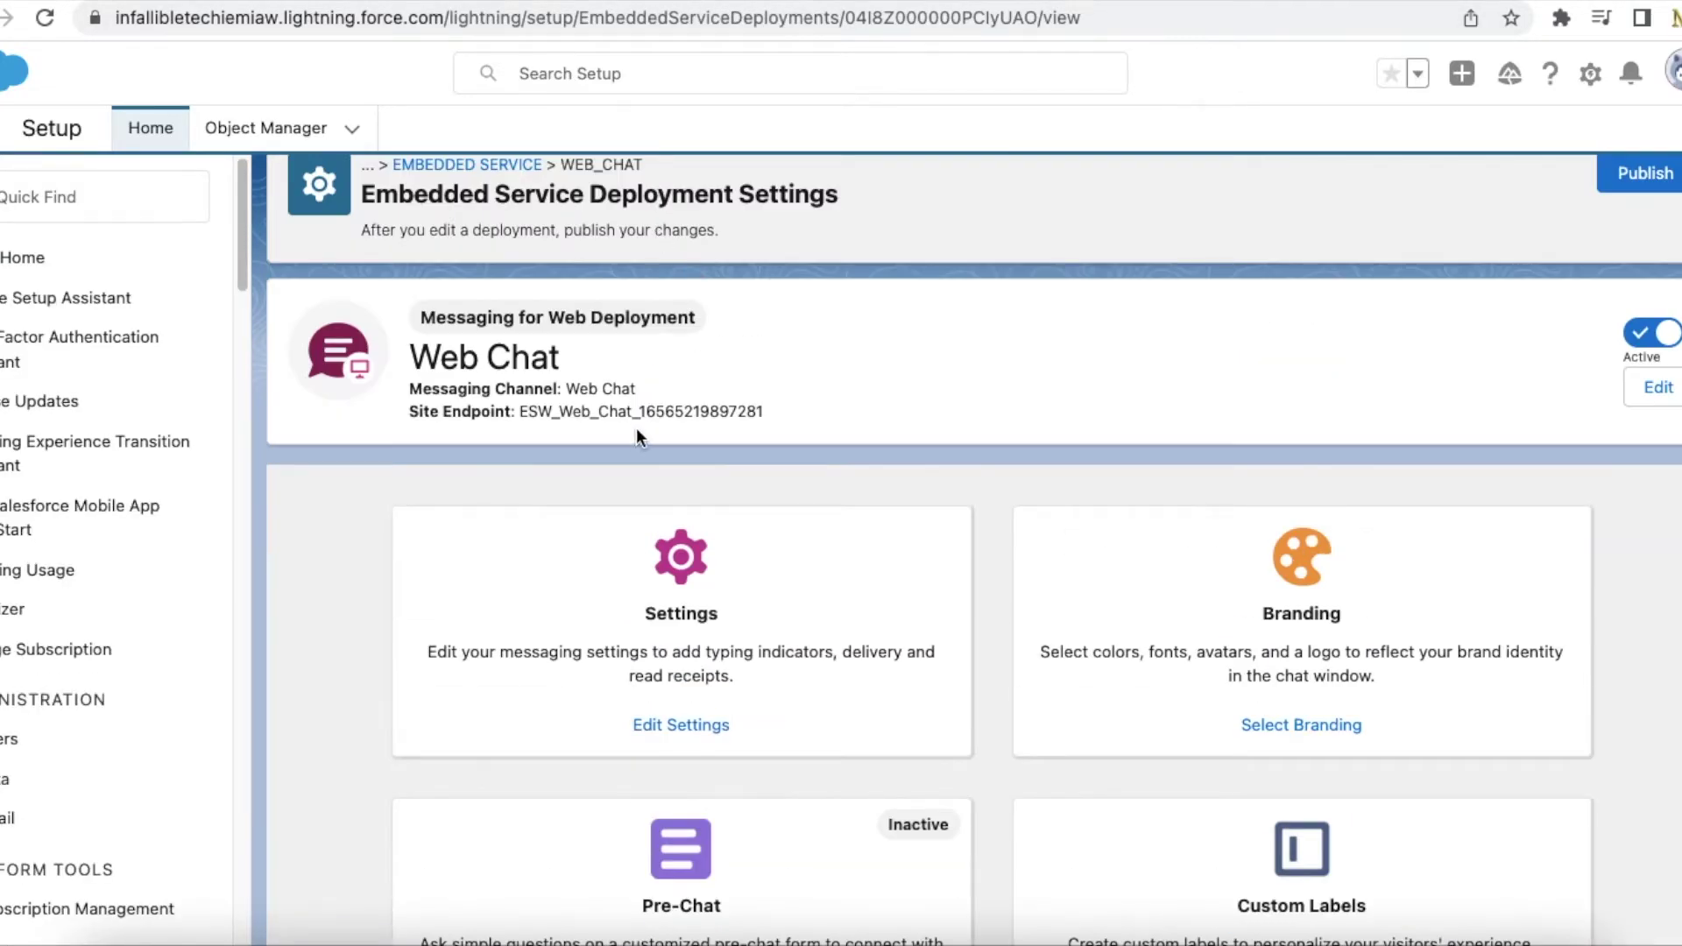
{"action": "triple_click", "coordinate": [372, 232]}
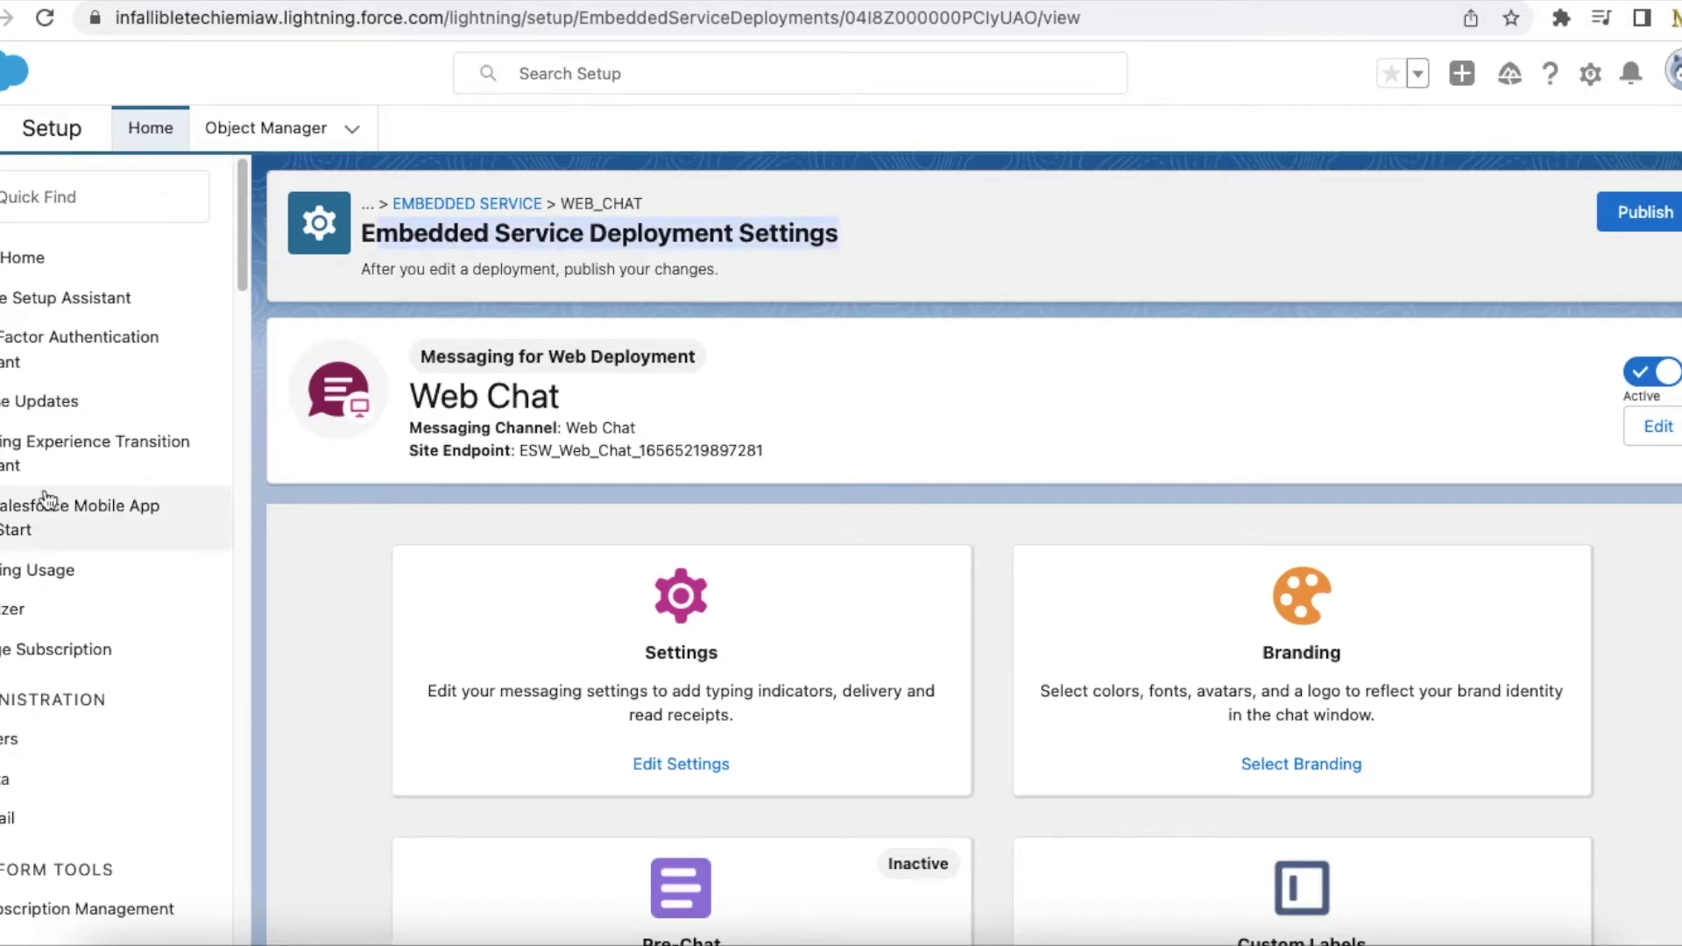
{"action": "scroll", "coordinate": [51, 498], "scroll_direction": "down", "scroll_amount": 15}
{"action": "scroll", "coordinate": [51, 498], "scroll_direction": "down", "scroll_amount": 4}
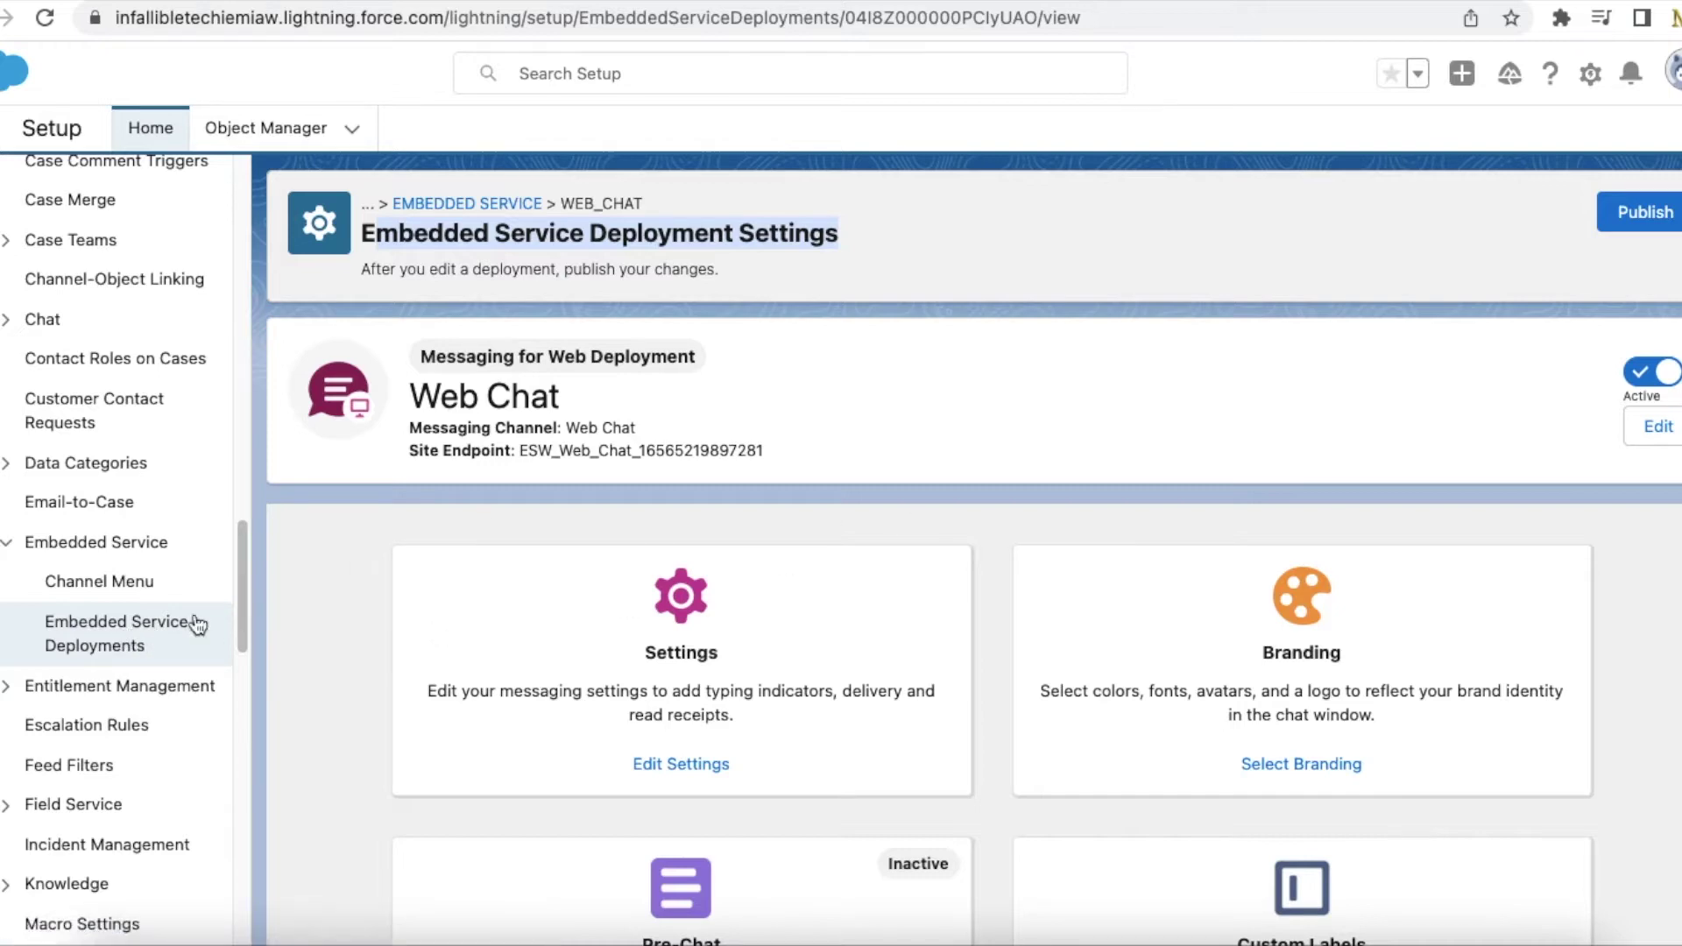
{"action": "left_click", "coordinate": [123, 643]}
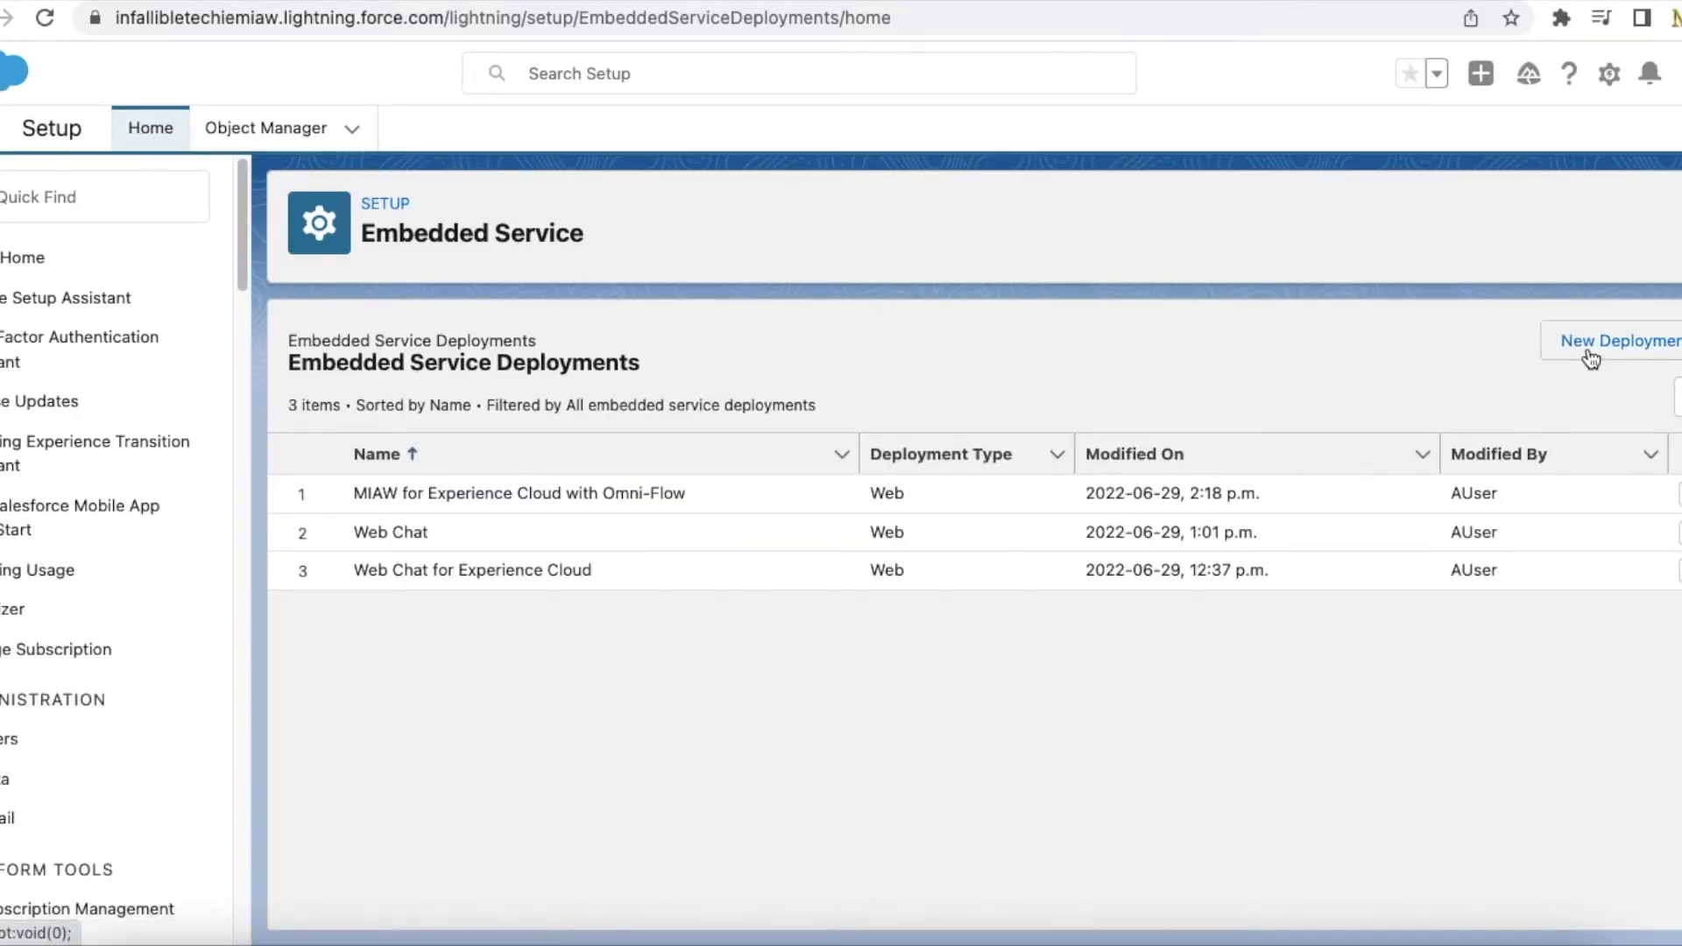
Cancel a new-deployment attempt and open the Web Chat deployment's Edit dialog instead.
{"action": "left_click", "coordinate": [1588, 350]}
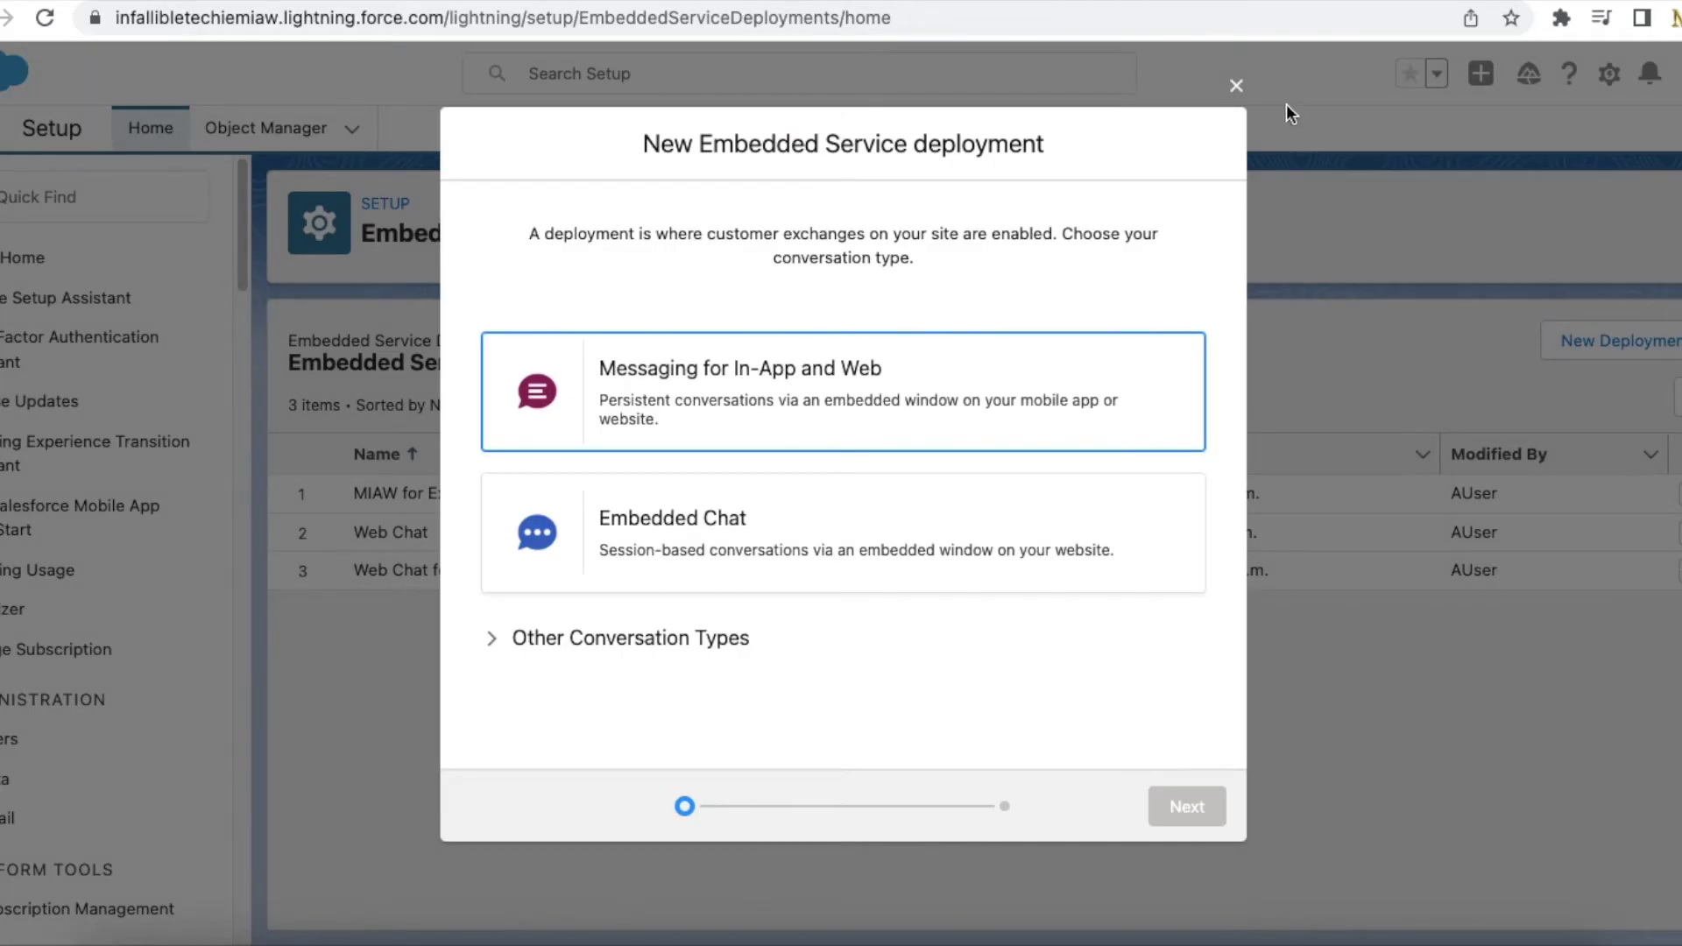
{"action": "left_click", "coordinate": [1237, 87]}
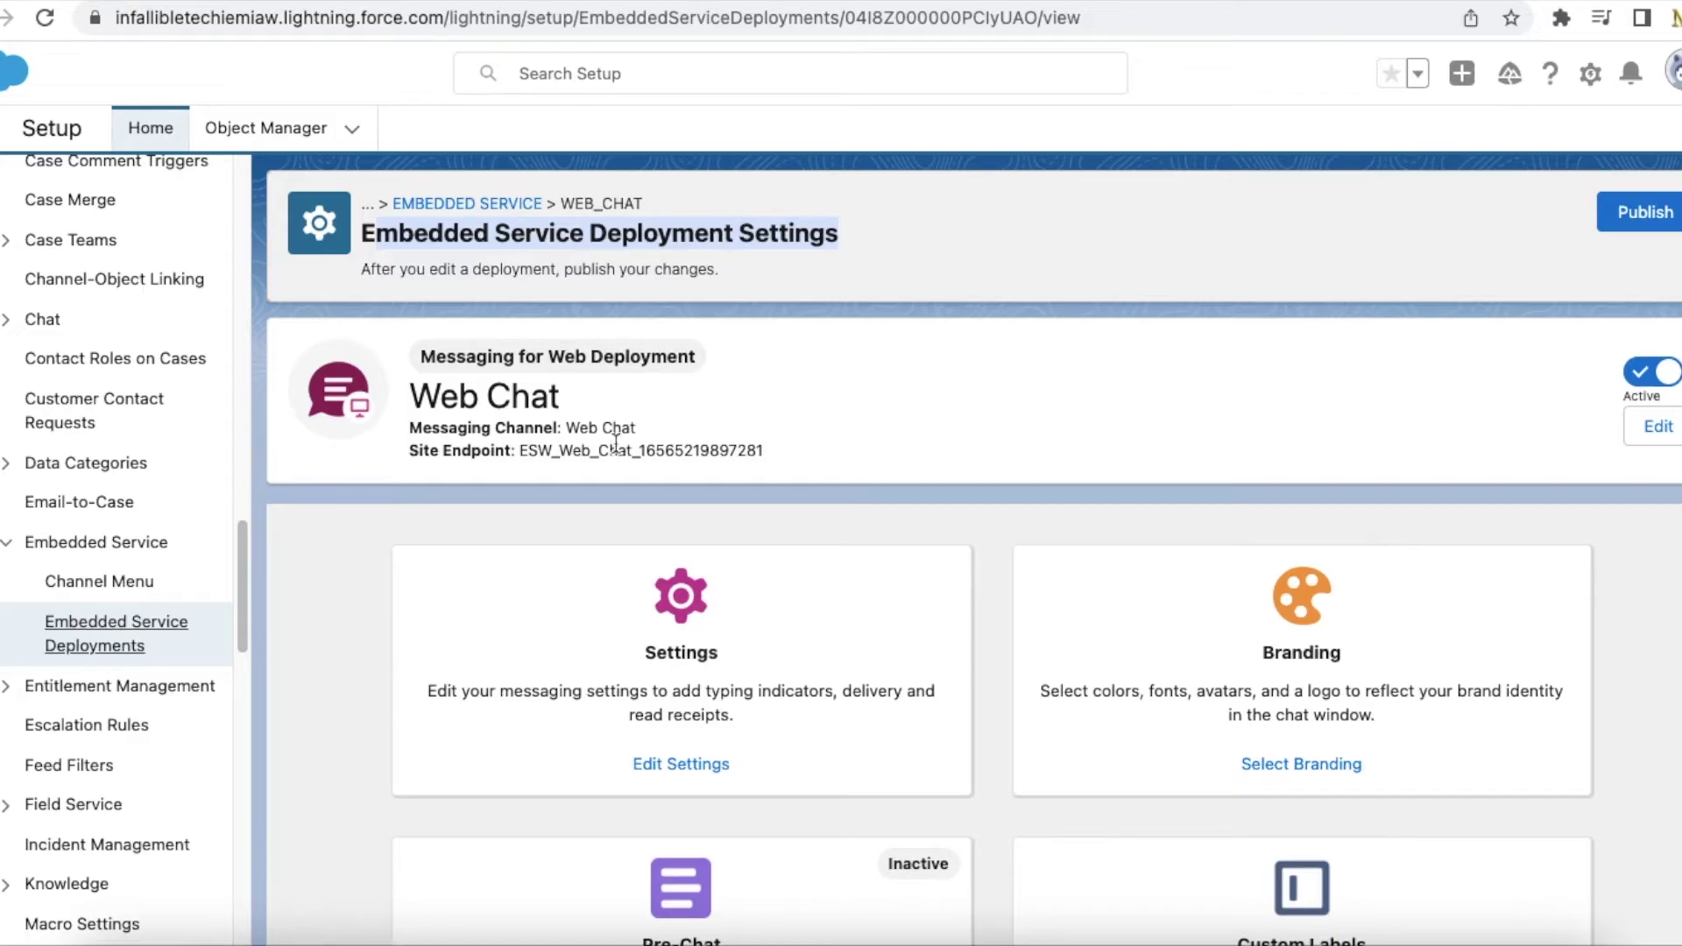
{"action": "scroll", "coordinate": [879, 555], "scroll_direction": "down", "scroll_amount": 5}
{"action": "scroll", "coordinate": [879, 556], "scroll_direction": "down", "scroll_amount": 1}
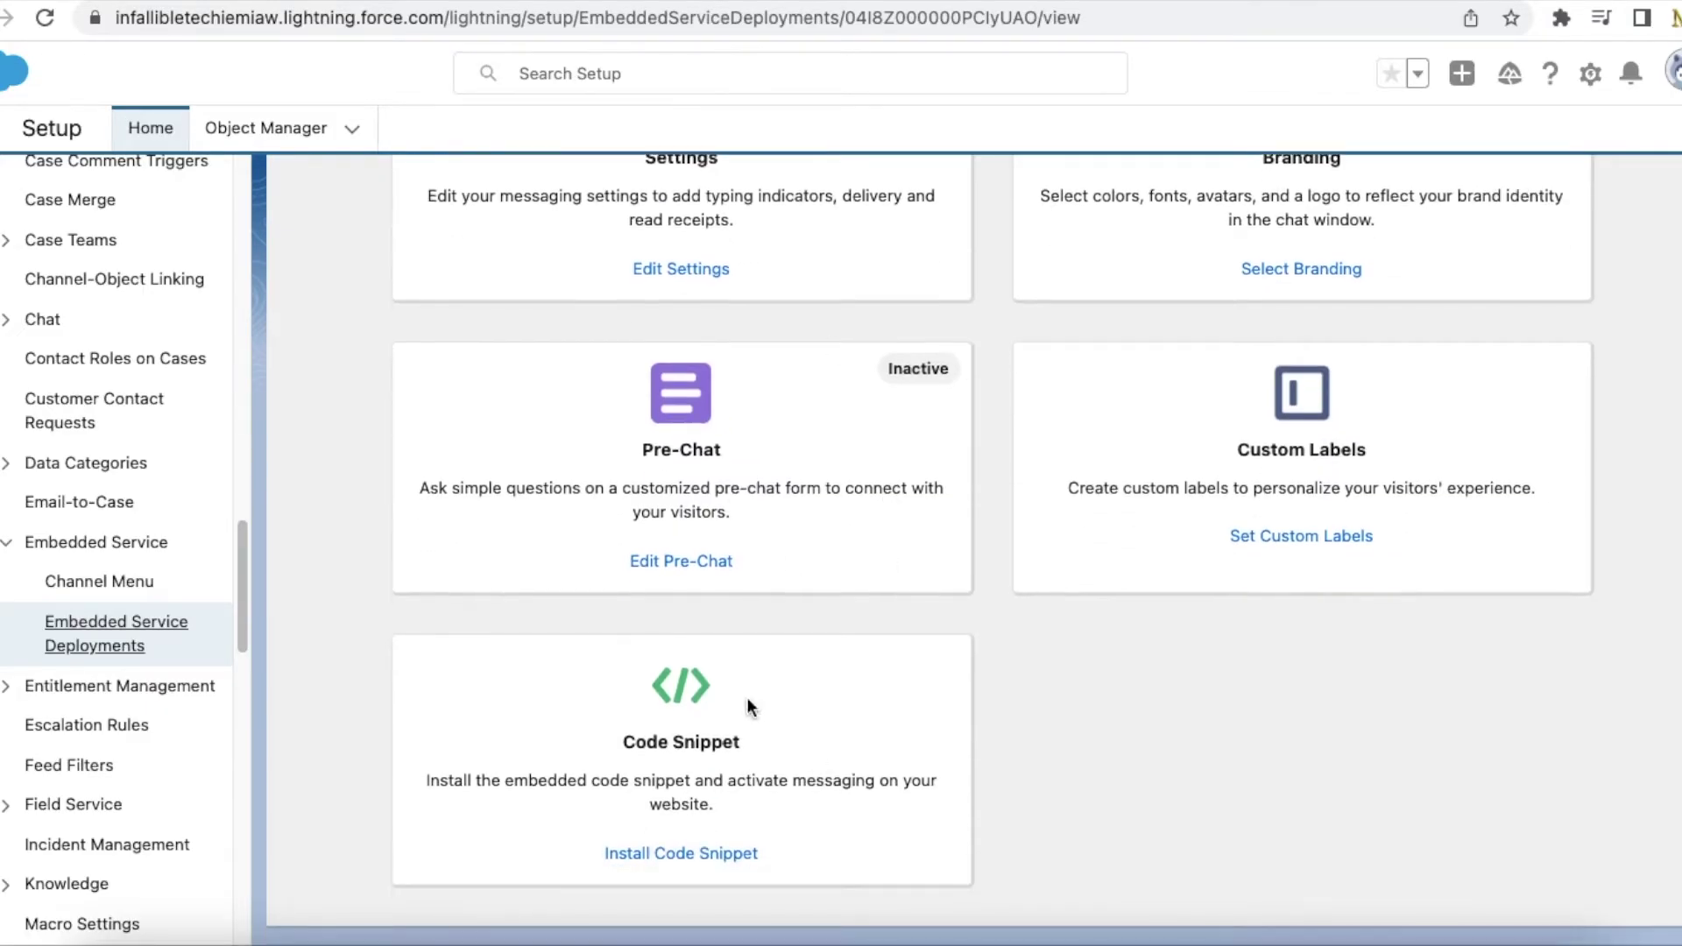
{"action": "scroll", "coordinate": [1066, 776], "scroll_direction": "up", "scroll_amount": 4}
{"action": "scroll", "coordinate": [1067, 758], "scroll_direction": "down", "scroll_amount": 4}
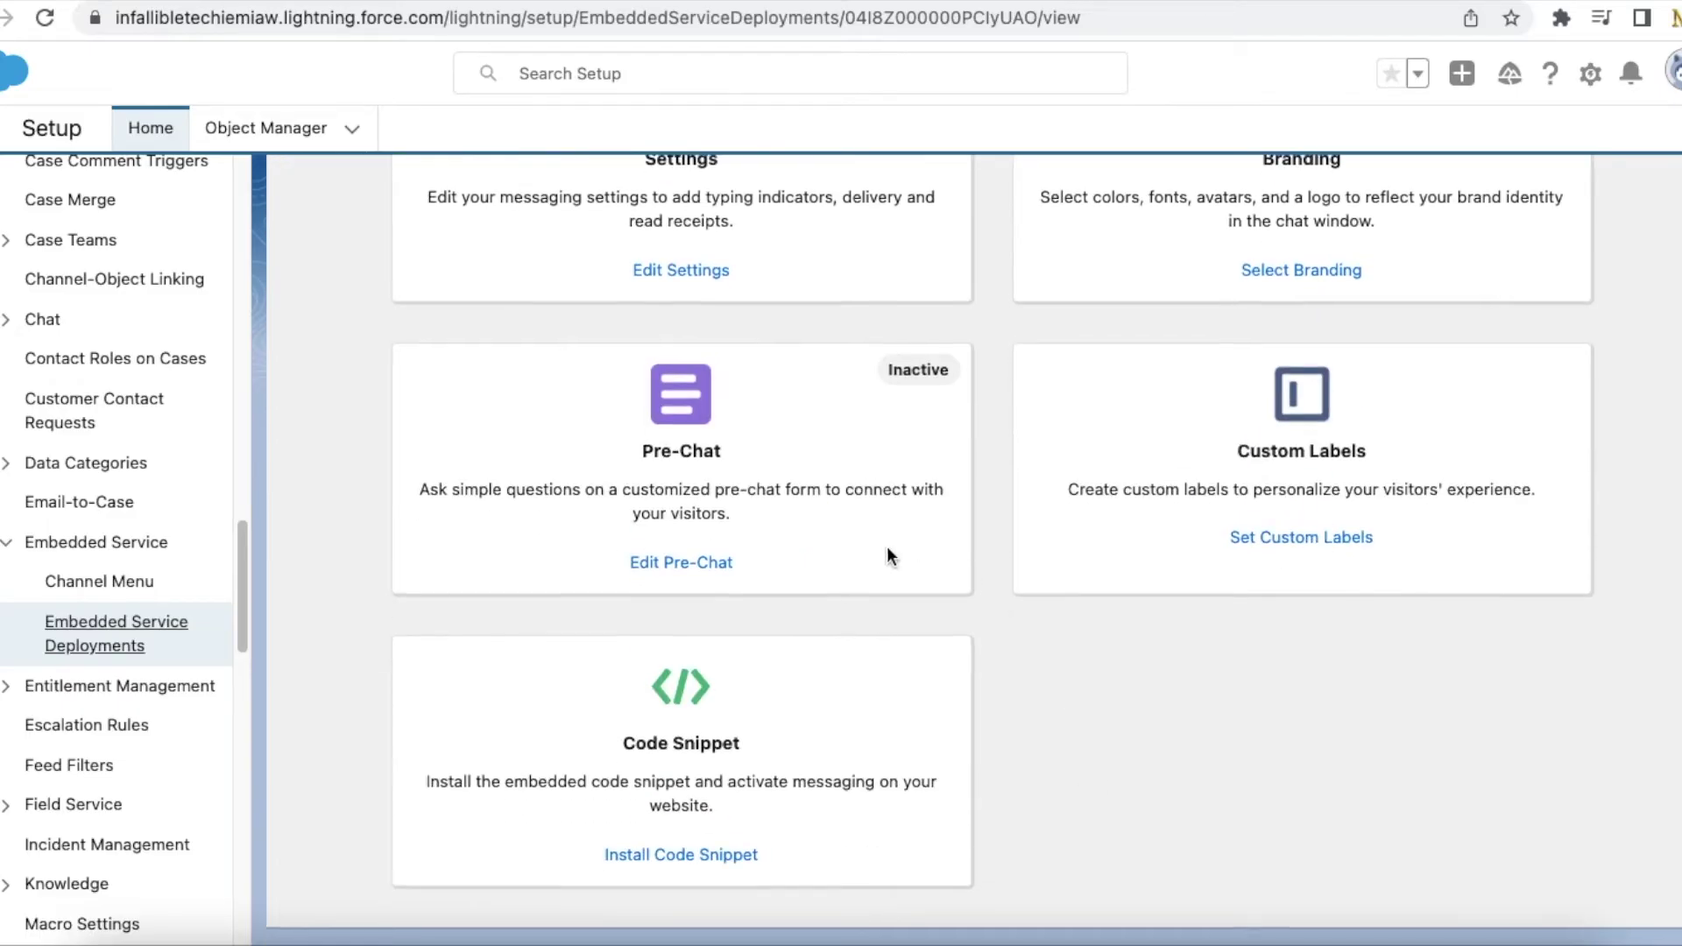
{"action": "scroll", "coordinate": [886, 545], "scroll_direction": "up", "scroll_amount": 6}
{"action": "left_click", "coordinate": [1655, 426]}
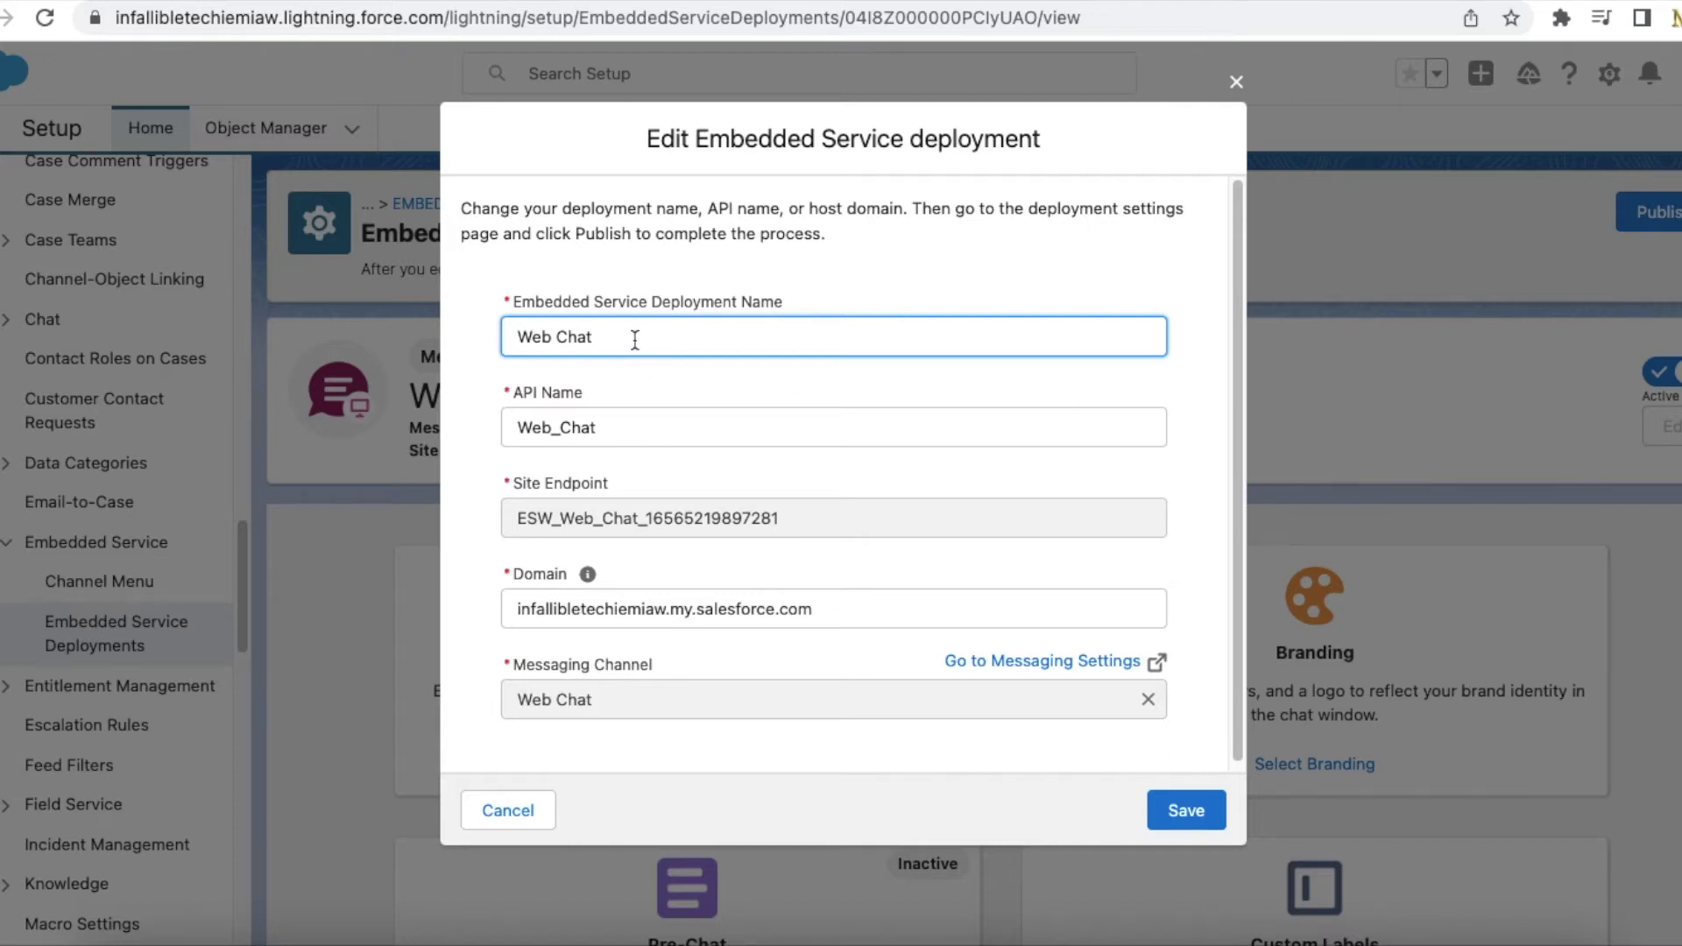
Compare the Web Chat name, API name Web_Chat and Domain with the org URL, then cancel.
{"action": "left_click_drag", "start_coordinate": [631, 338], "coordinate": [476, 334]}
{"action": "left_click_drag", "start_coordinate": [638, 426], "coordinate": [477, 404]}
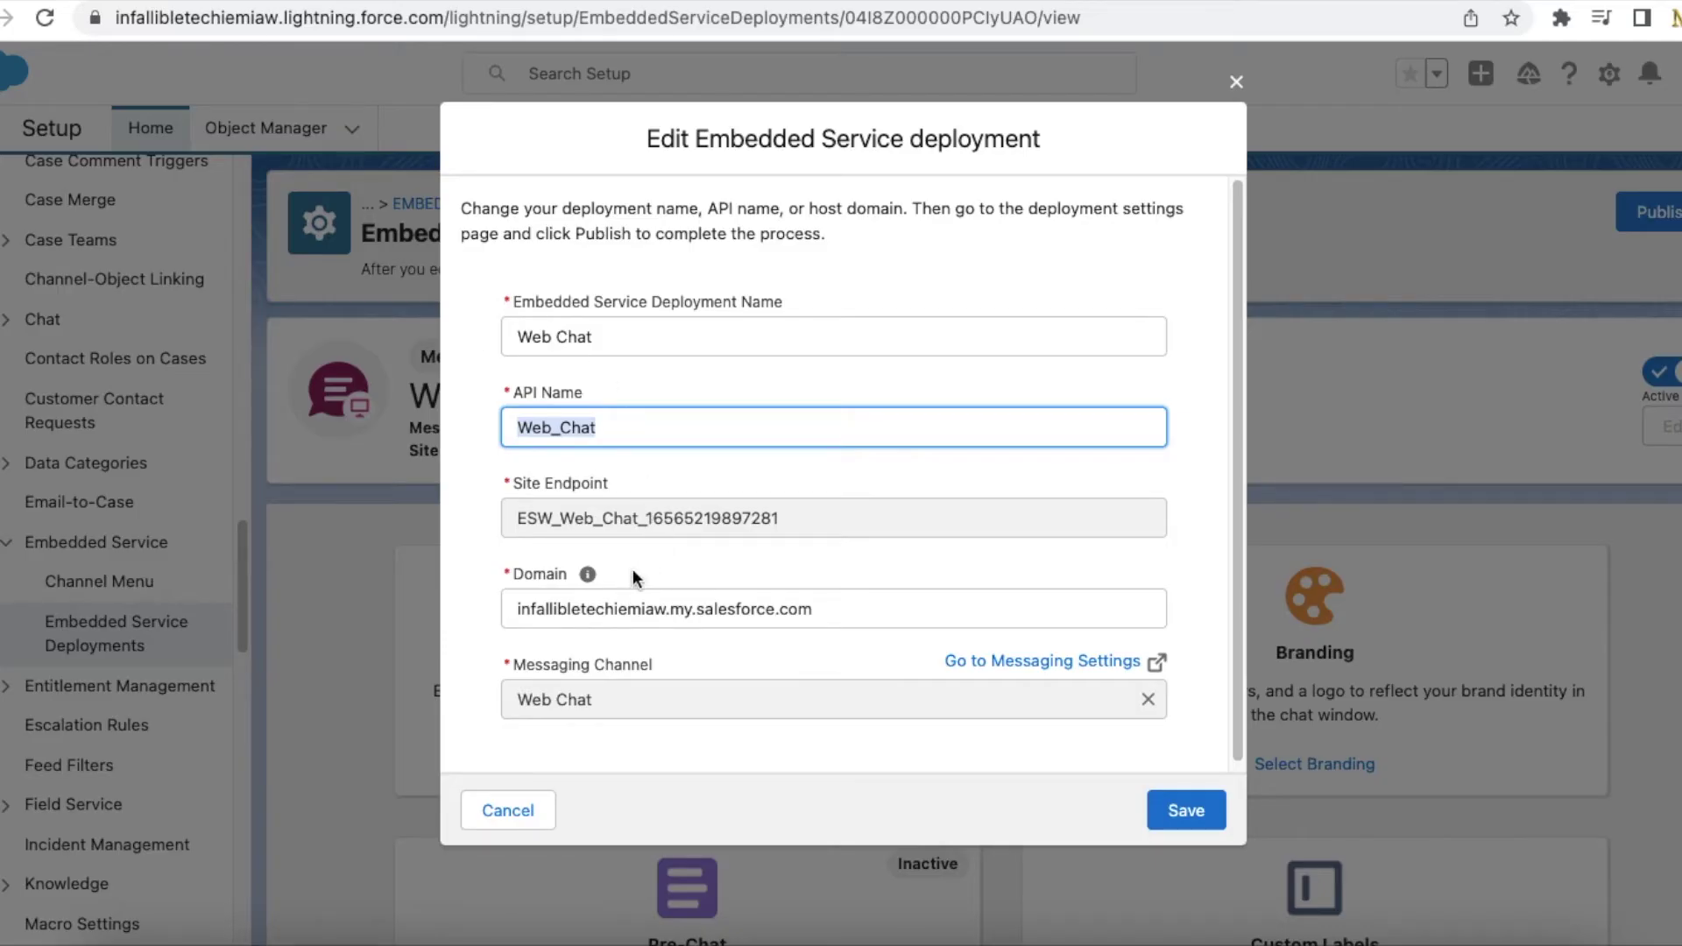
{"action": "left_click", "coordinate": [824, 608]}
{"action": "left_click_drag", "start_coordinate": [813, 609], "coordinate": [512, 612]}
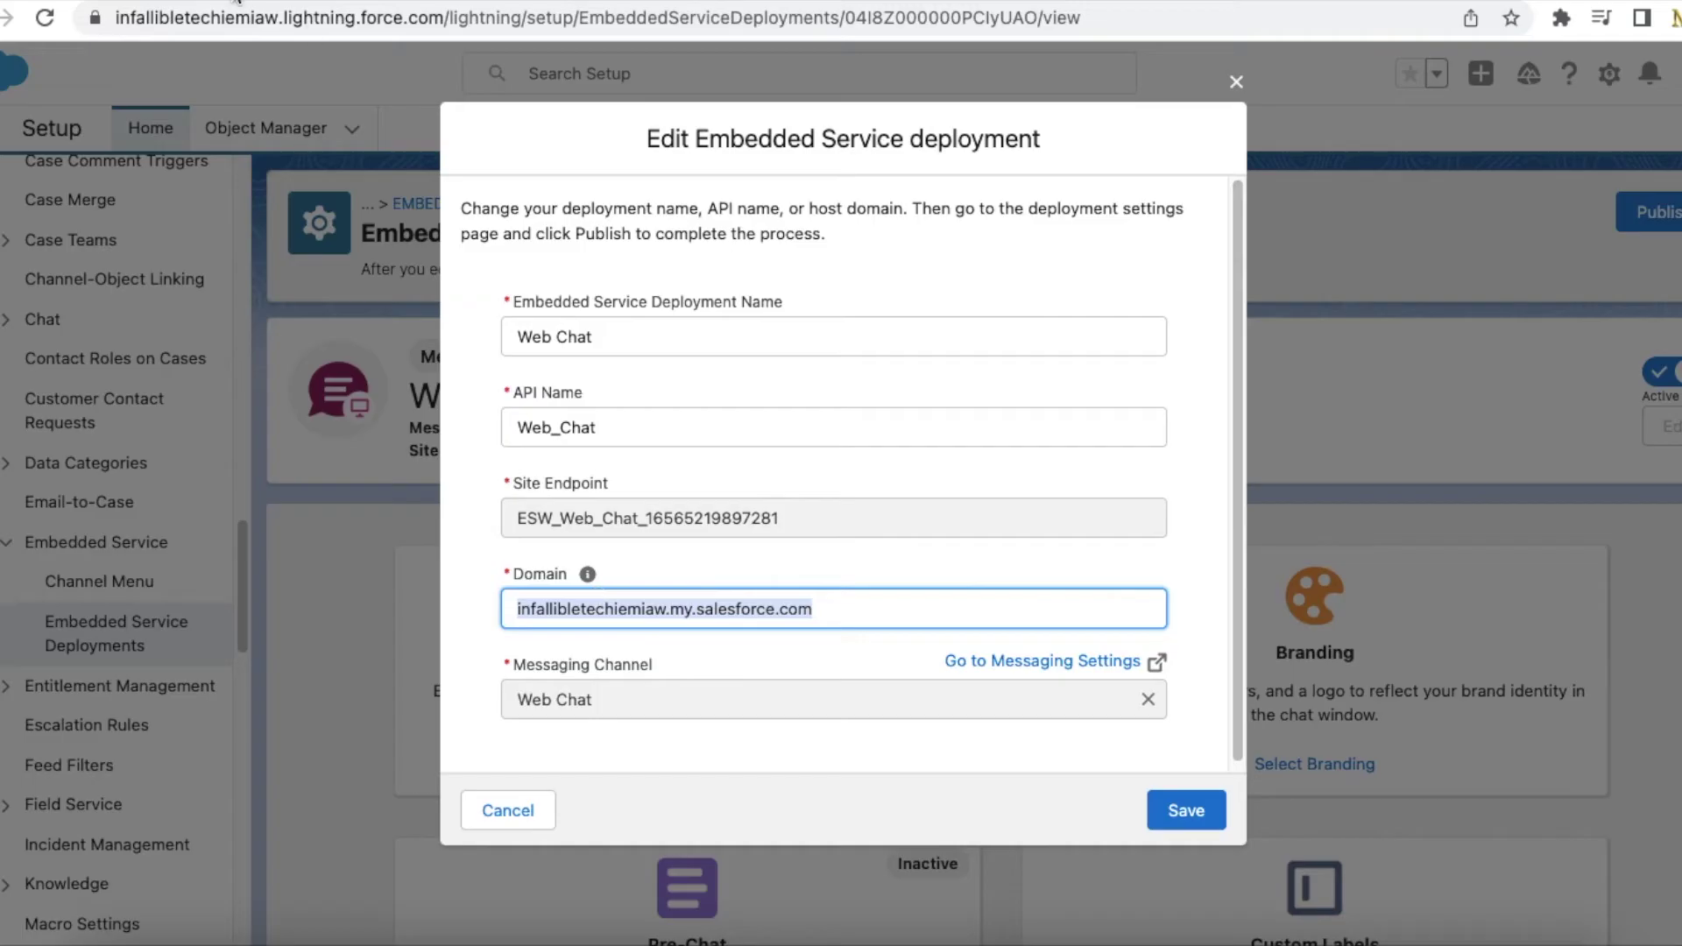
{"action": "double_click", "coordinate": [190, 17]}
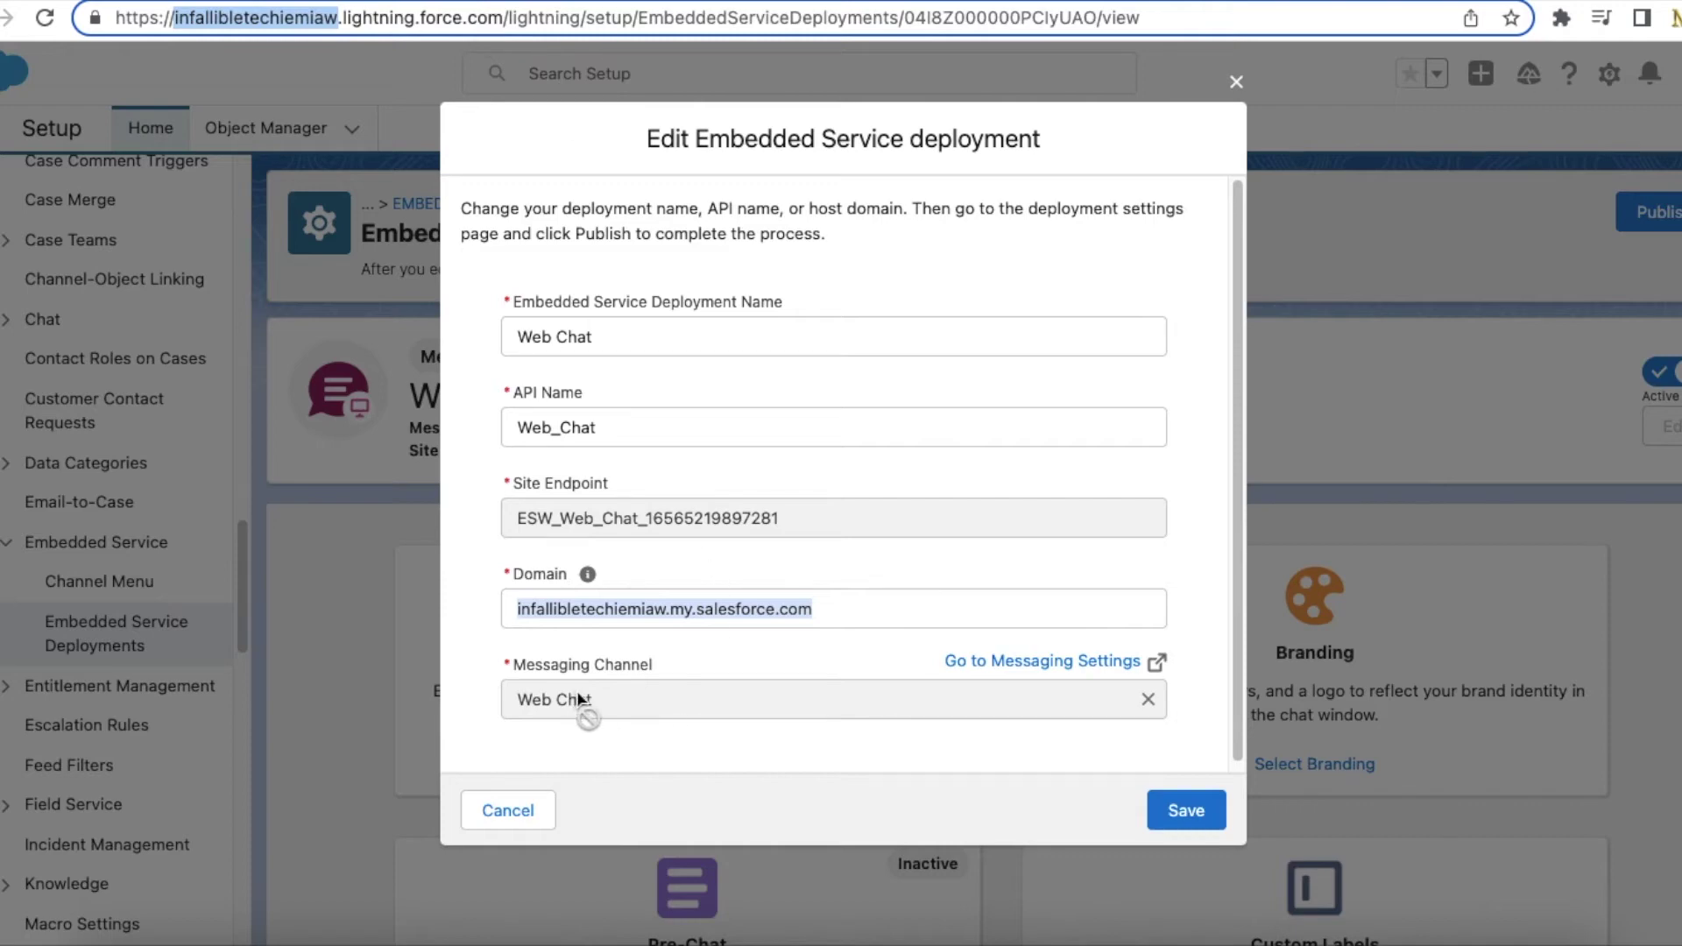
{"action": "left_click", "coordinate": [506, 807]}
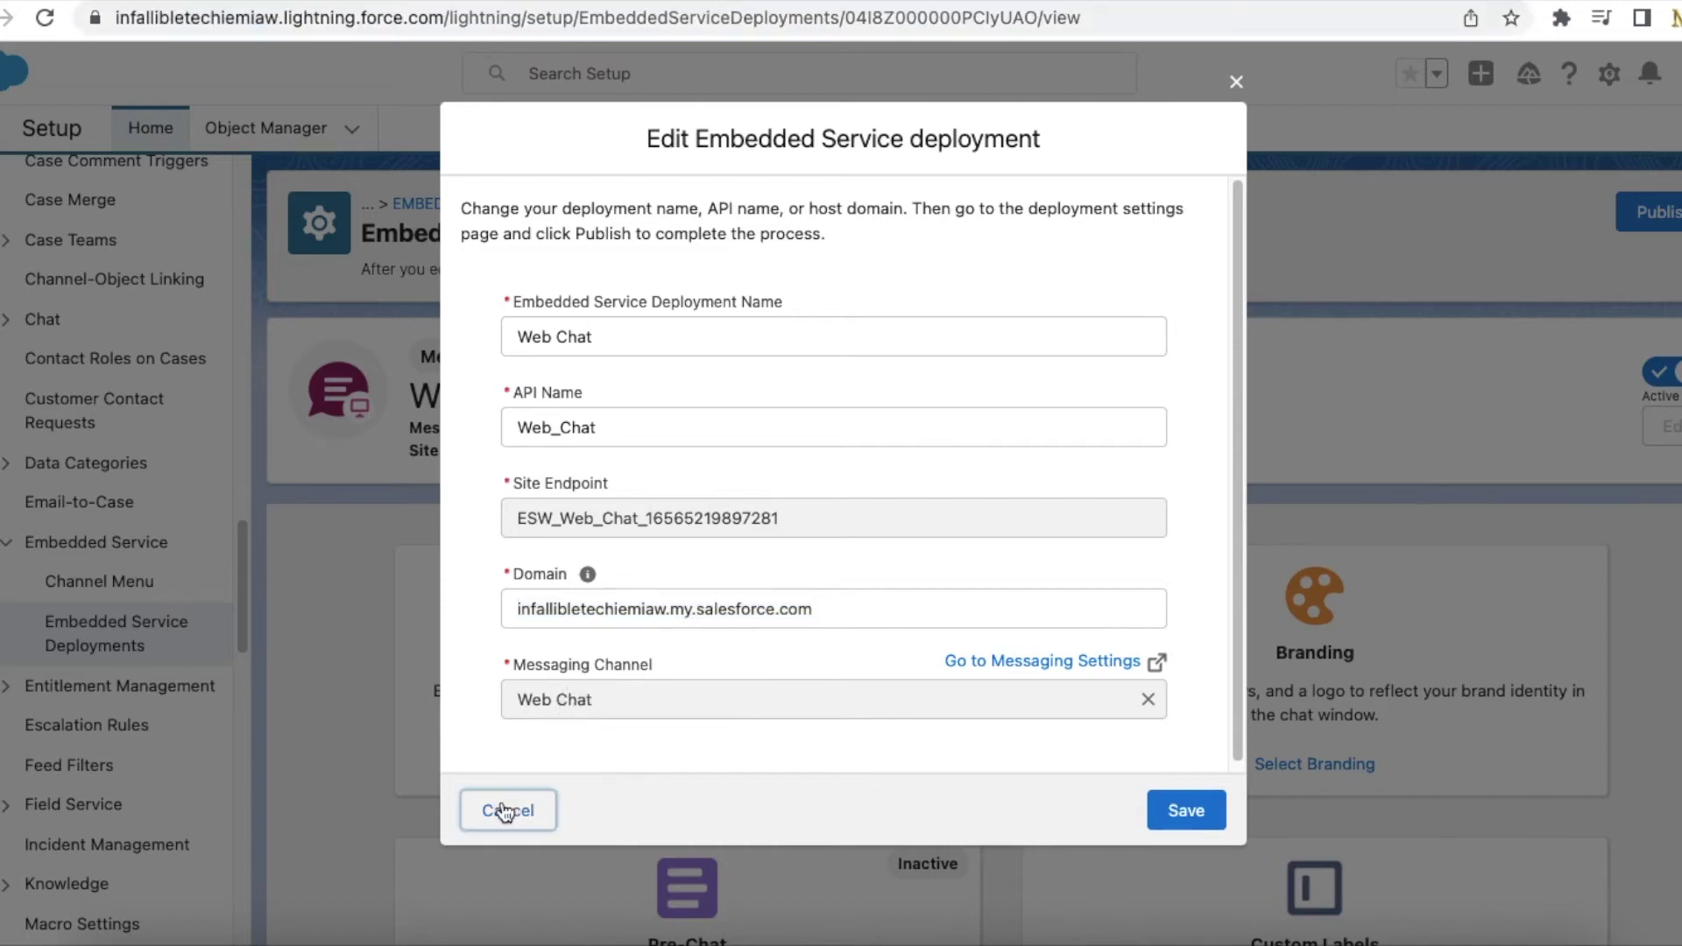
Open Web Chat's Configuration Details showing delivery receipts, read receipts and typing indicators.
{"action": "left_click", "coordinate": [525, 158]}
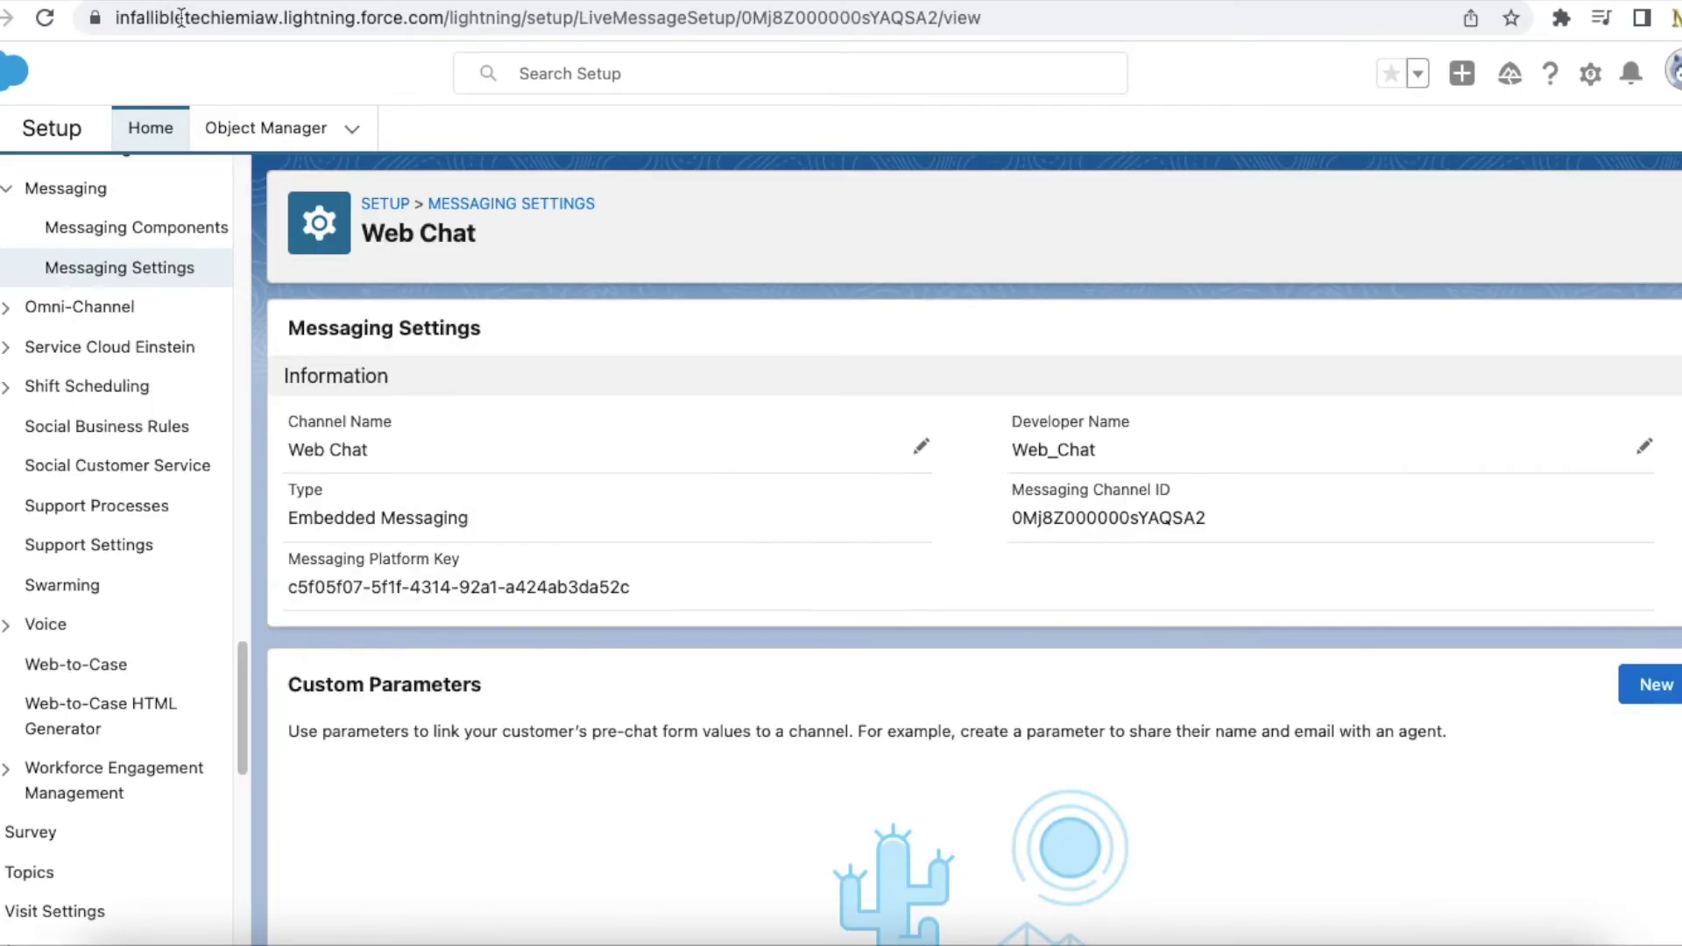
{"action": "triple_click", "coordinate": [339, 435]}
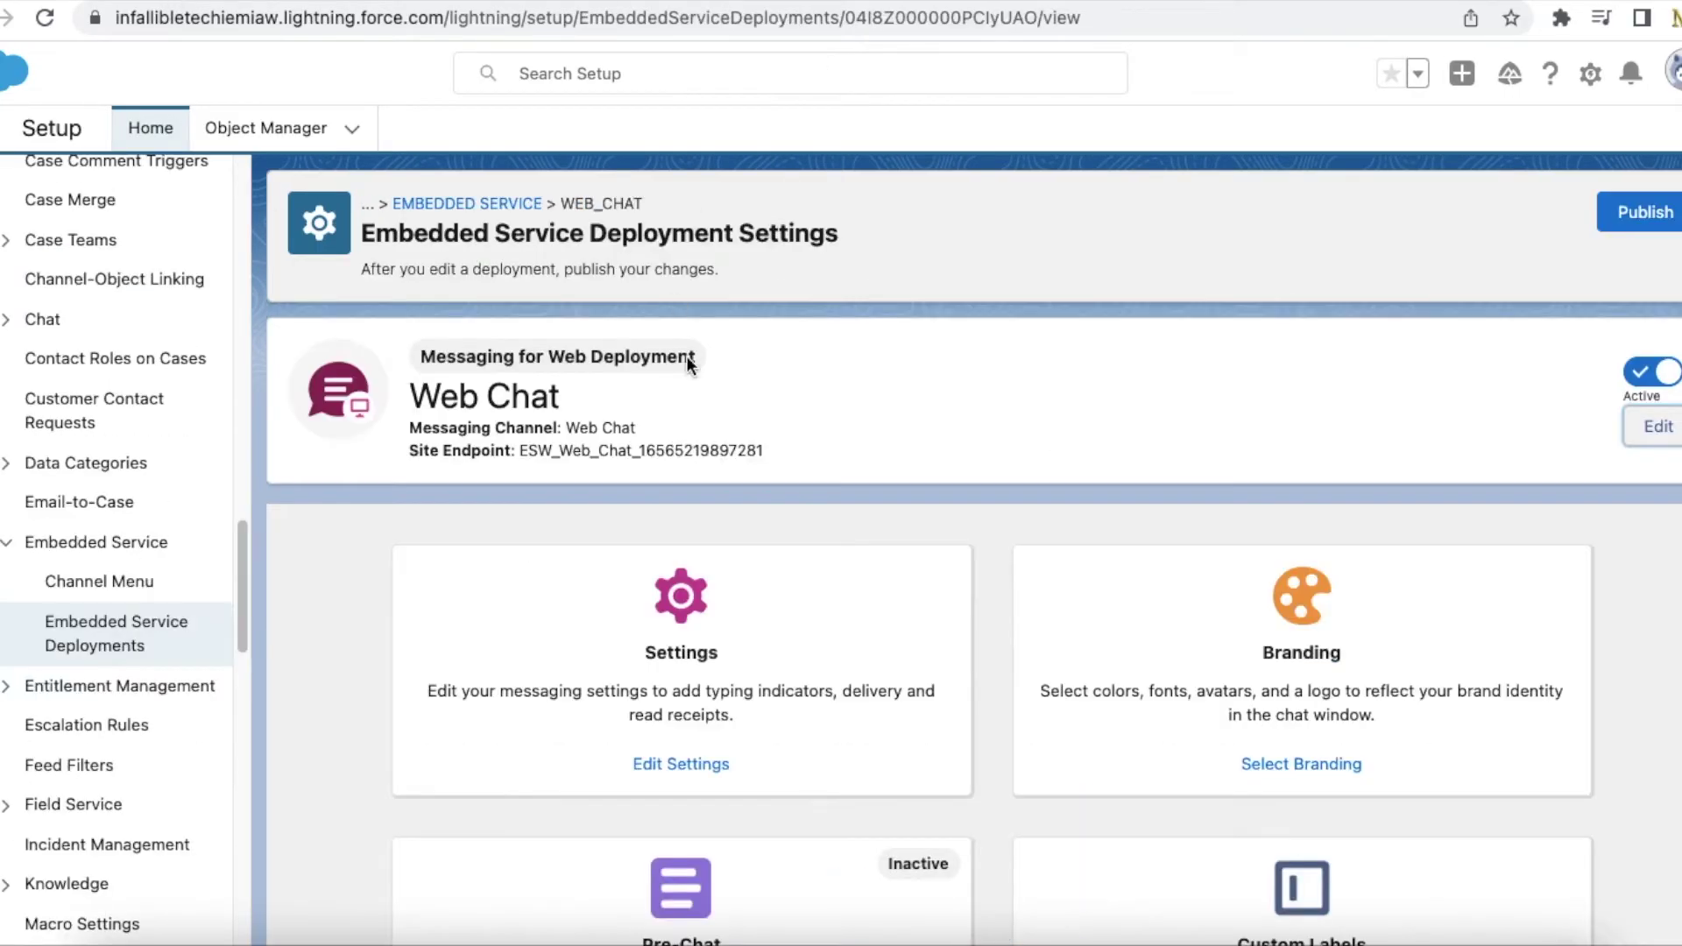
{"action": "scroll", "coordinate": [693, 332], "scroll_direction": "down", "scroll_amount": 5}
{"action": "scroll", "coordinate": [1138, 359], "scroll_direction": "up", "scroll_amount": 1}
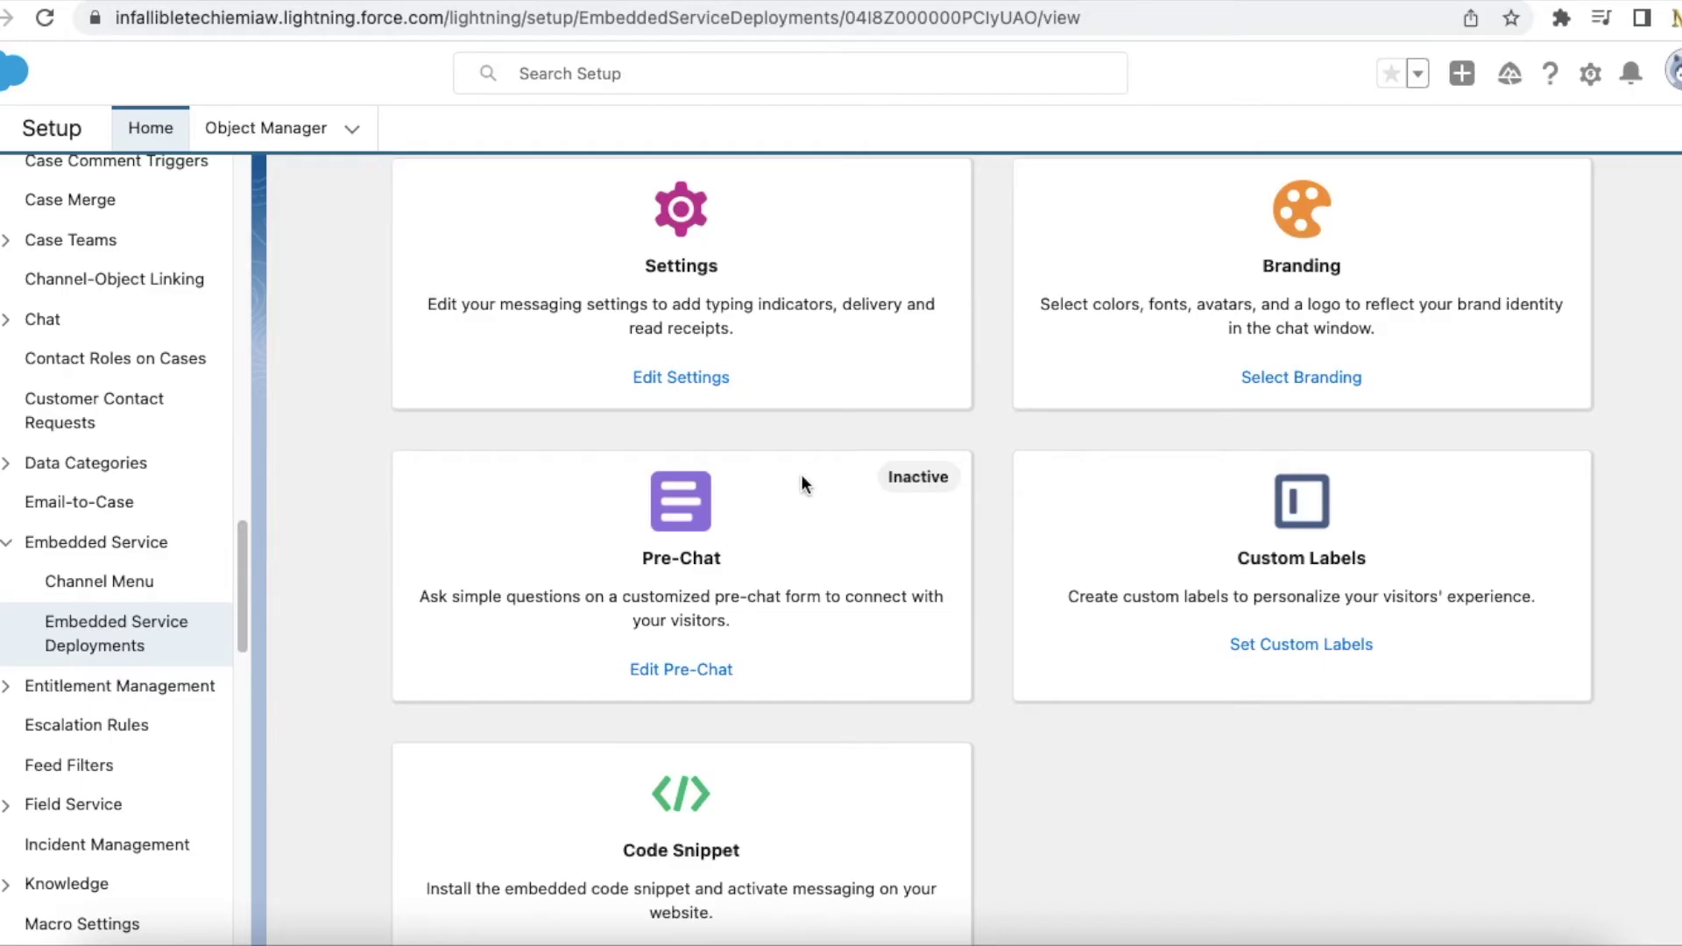
{"action": "scroll", "coordinate": [801, 475], "scroll_direction": "down", "scroll_amount": 3}
{"action": "scroll", "coordinate": [801, 473], "scroll_direction": "up", "scroll_amount": 5}
{"action": "scroll", "coordinate": [800, 473], "scroll_direction": "down", "scroll_amount": 5}
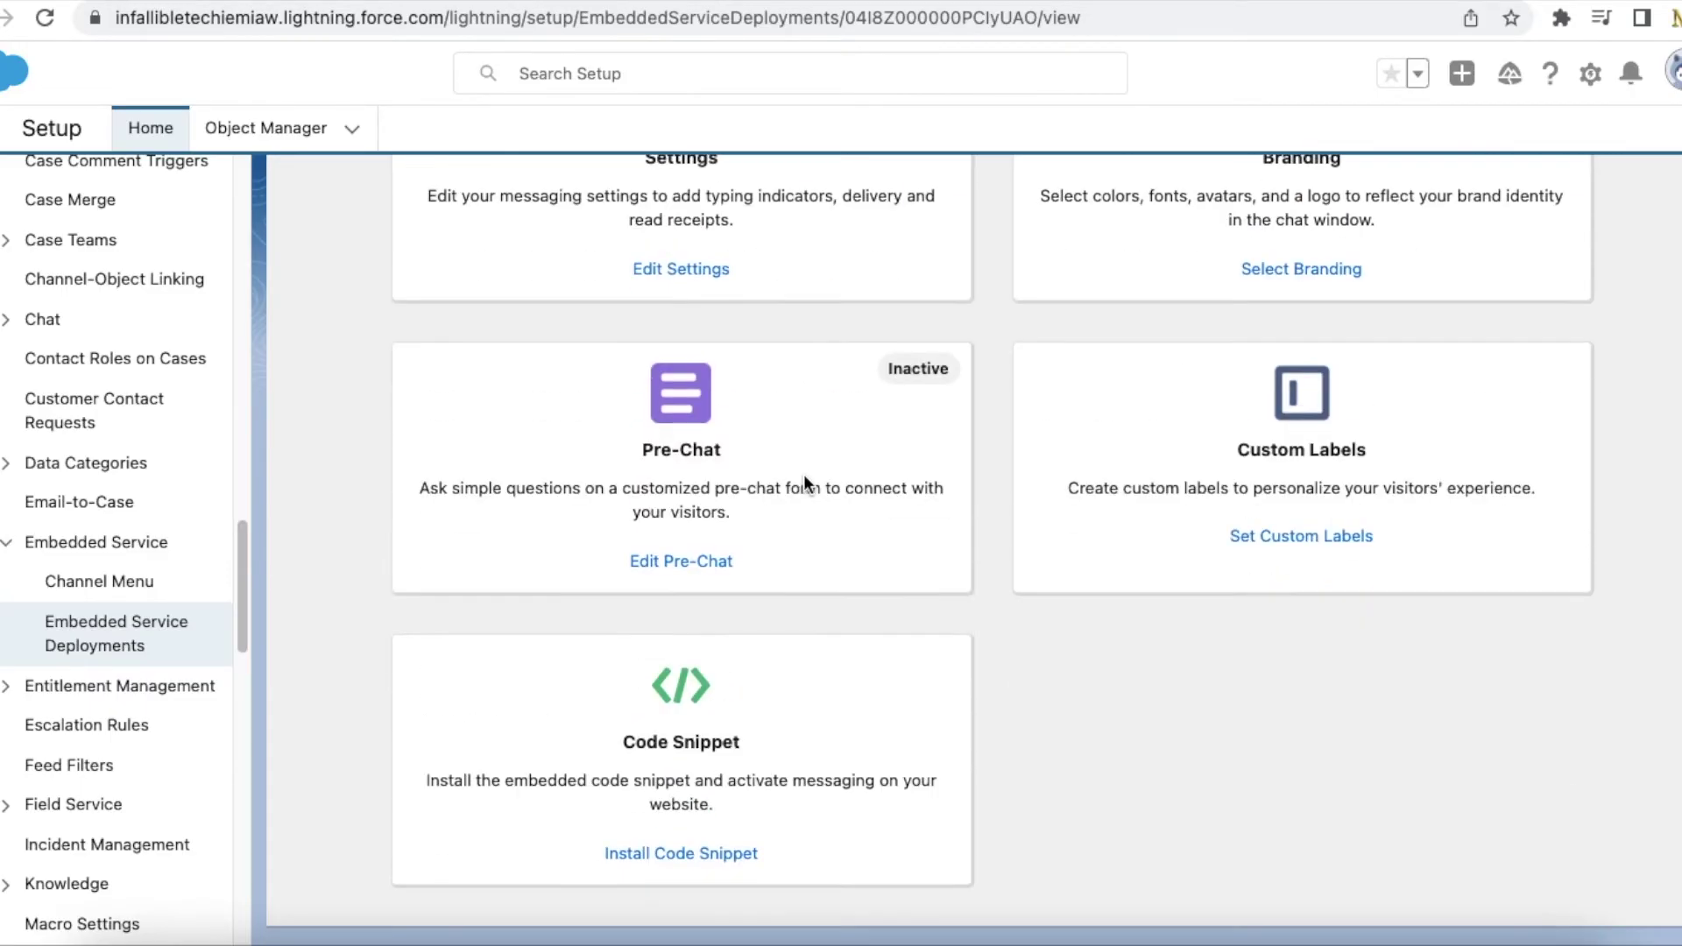
{"action": "scroll", "coordinate": [802, 474], "scroll_direction": "up", "scroll_amount": 3}
{"action": "left_click", "coordinate": [687, 491]}
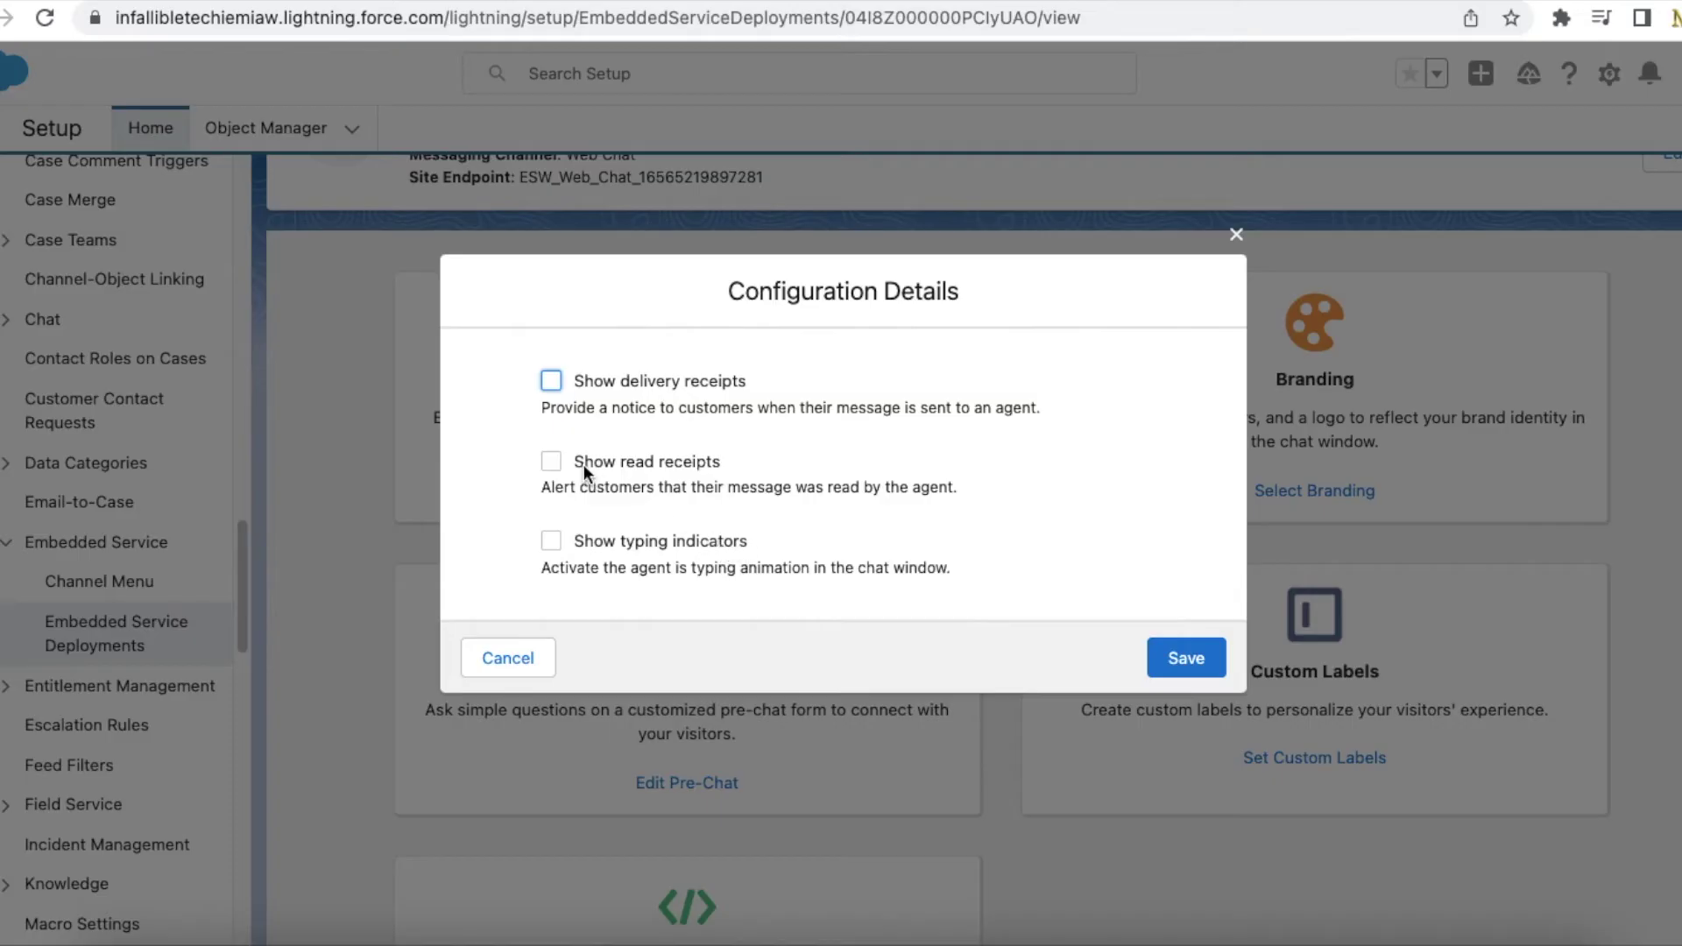
Close Configuration Details unchanged and bring up the deployment's Install Code Snippet.
{"action": "left_click", "coordinate": [508, 658]}
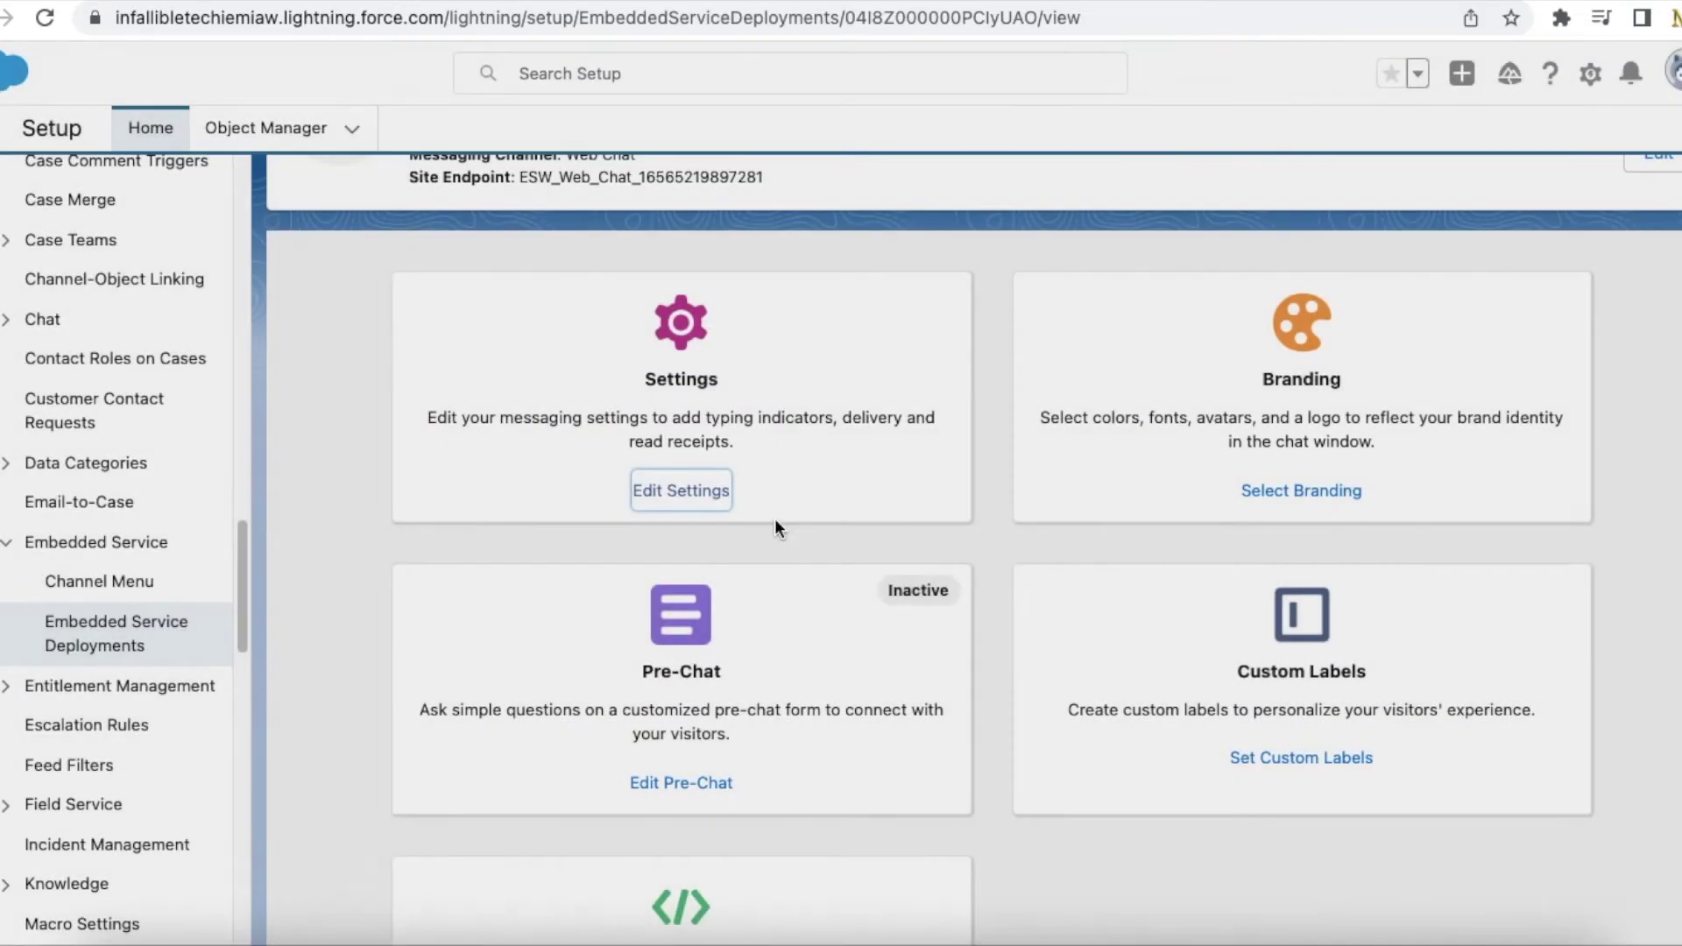
{"action": "scroll", "coordinate": [806, 464], "scroll_direction": "down", "scroll_amount": 4}
{"action": "scroll", "coordinate": [834, 421], "scroll_direction": "up", "scroll_amount": 6}
{"action": "scroll", "coordinate": [833, 415], "scroll_direction": "down", "scroll_amount": 5}
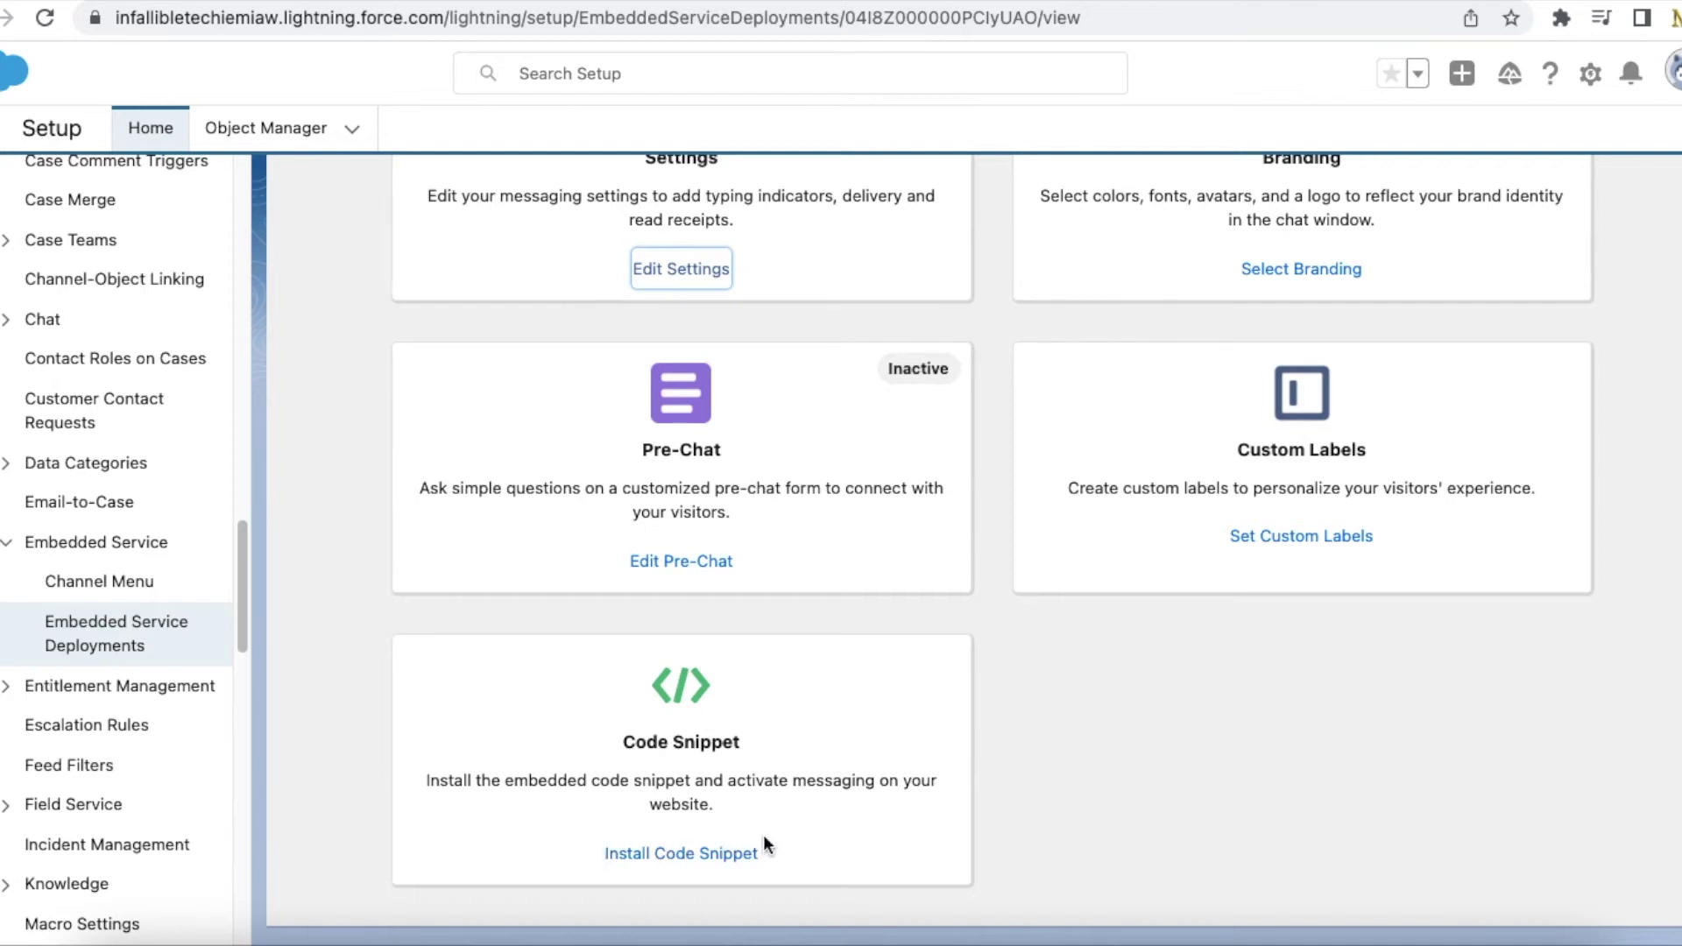
{"action": "left_click", "coordinate": [668, 859]}
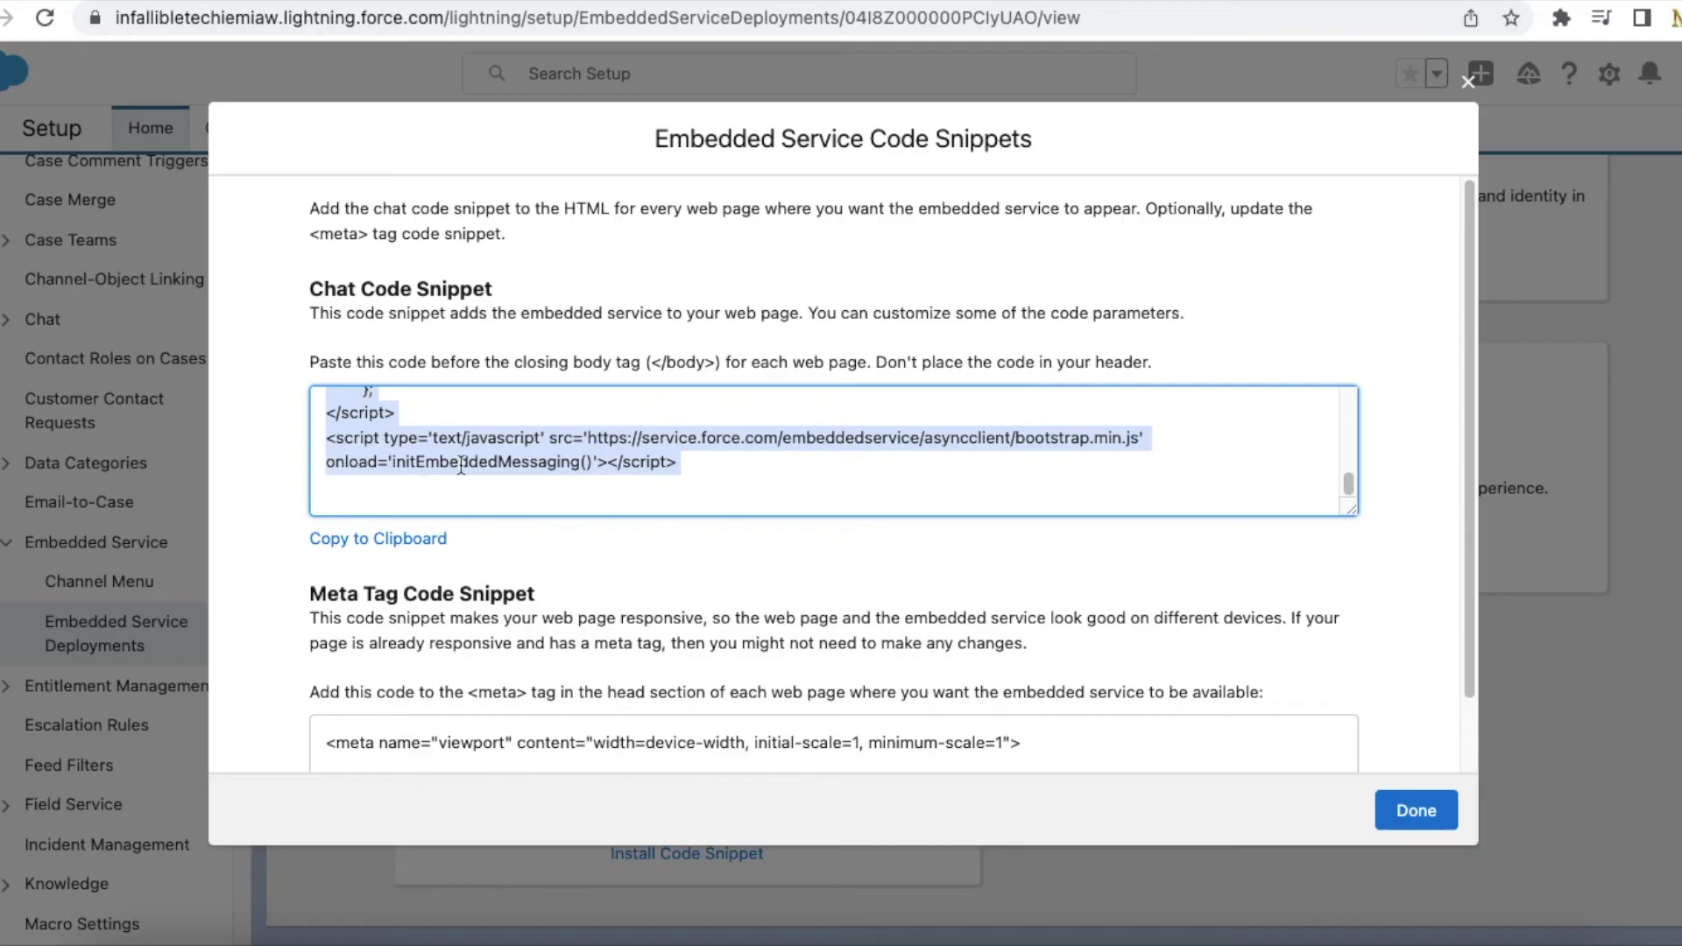
Compare the code snippet against the markup in the EmbeddedServiceMIAW Visualforce page.
{"action": "left_click", "coordinate": [935, 5]}
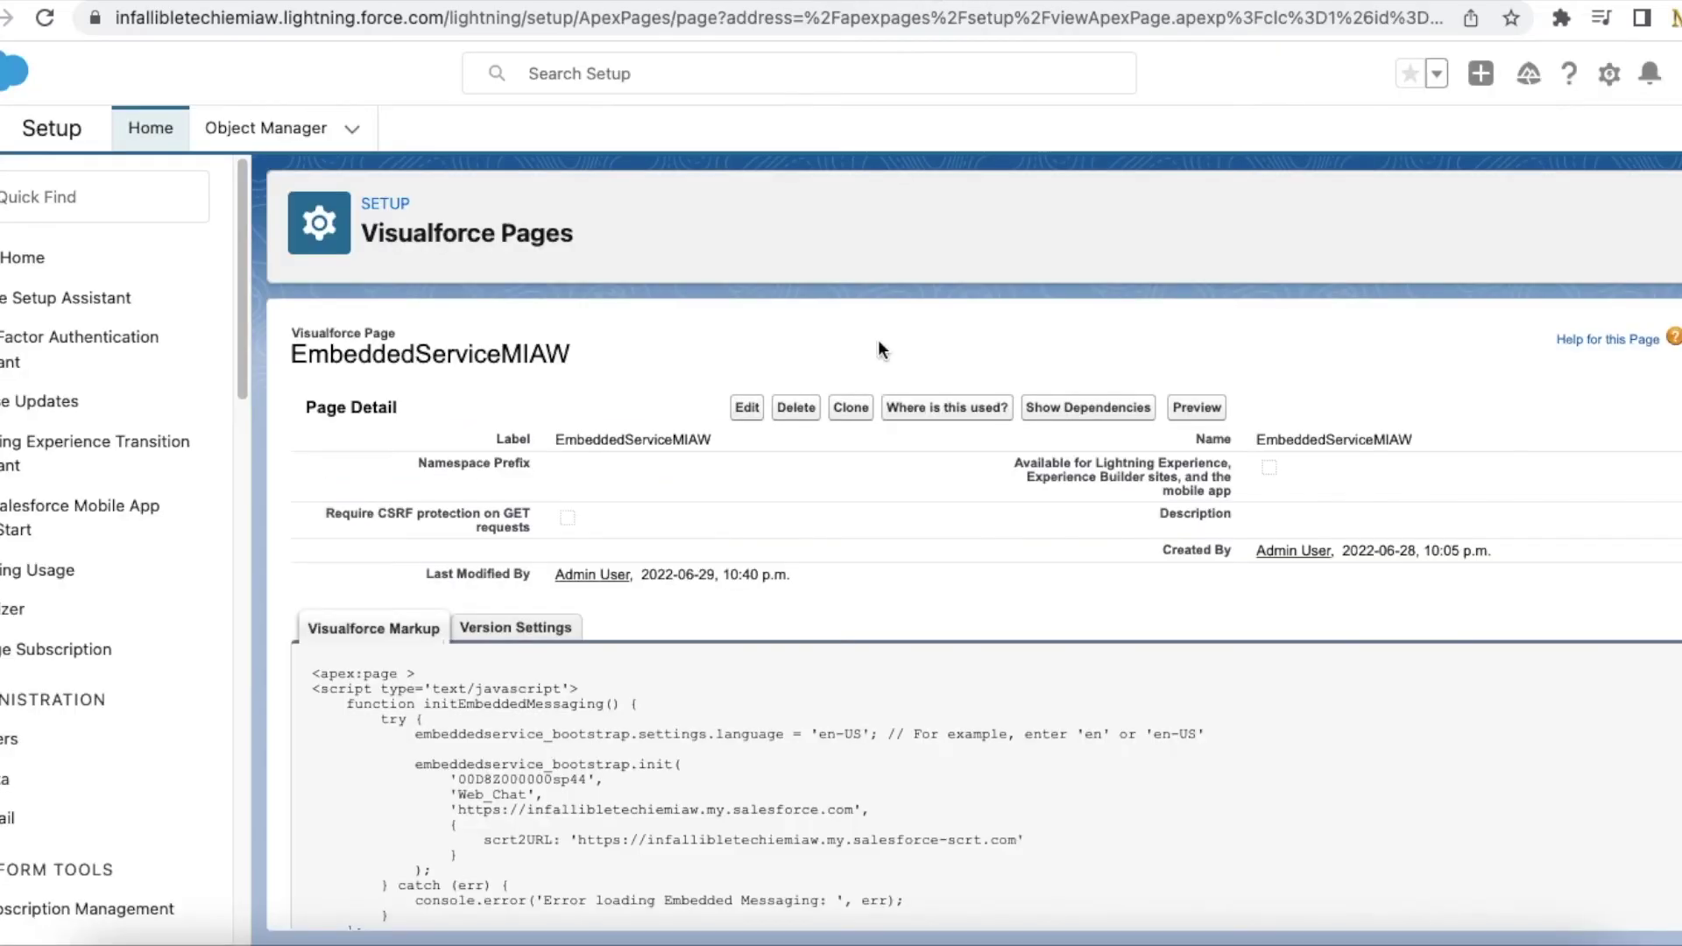
{"action": "scroll", "coordinate": [744, 561], "scroll_direction": "down", "scroll_amount": 3}
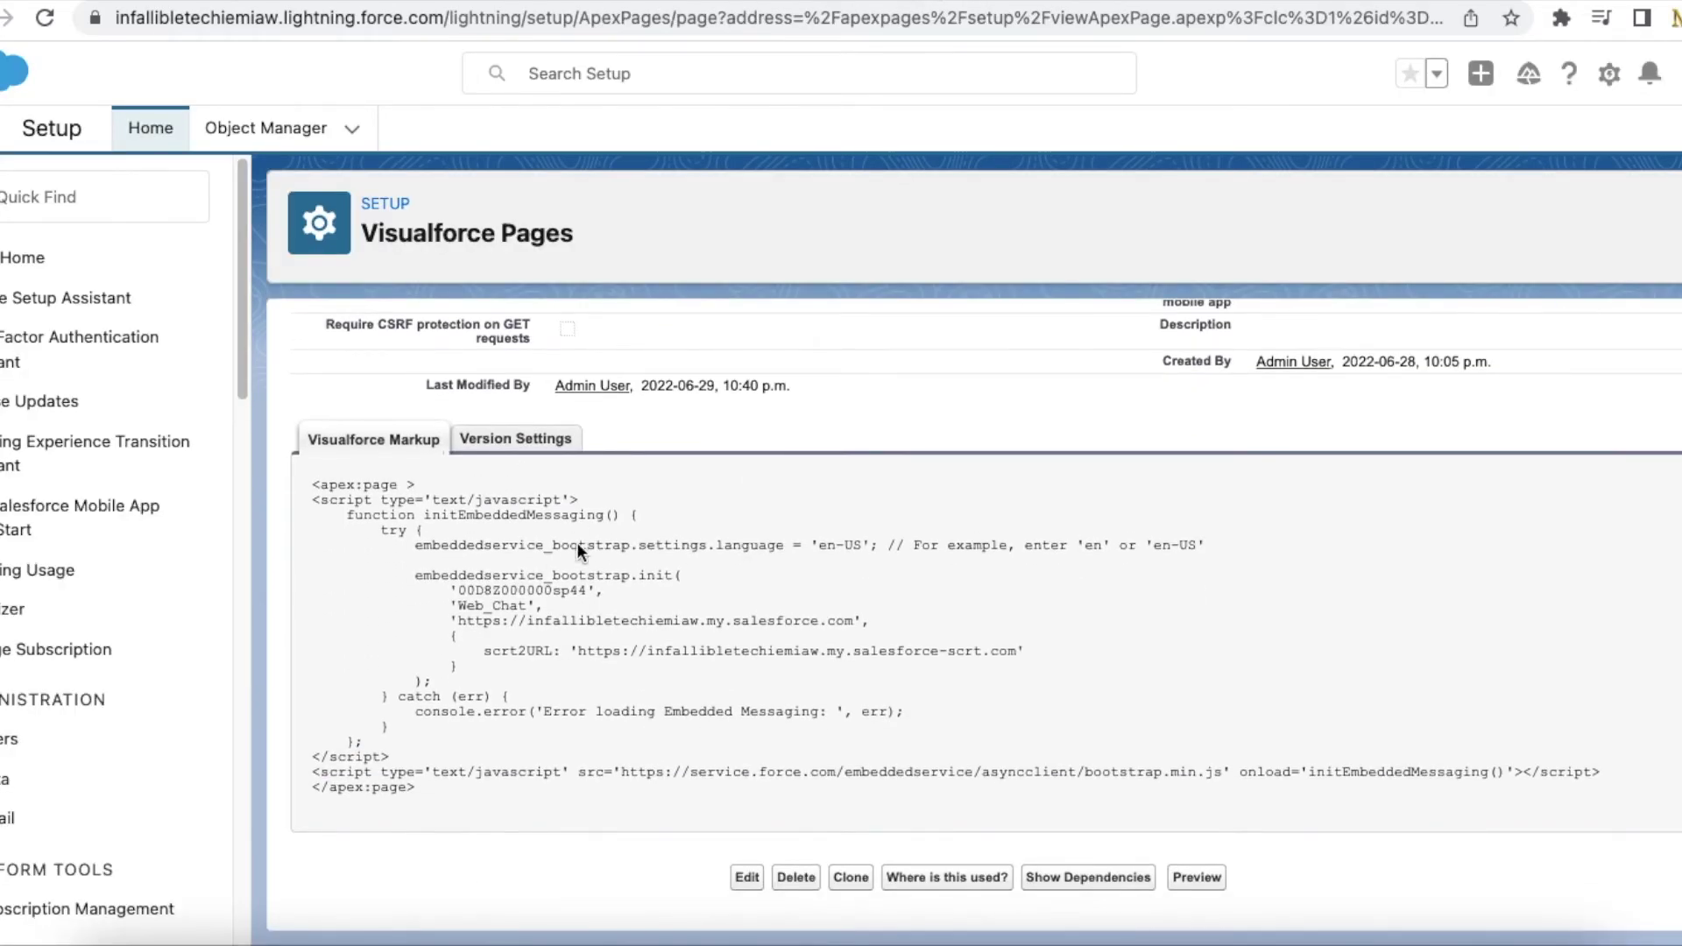
{"action": "scroll", "coordinate": [478, 523], "scroll_direction": "up", "scroll_amount": 3}
{"action": "left_click_drag", "start_coordinate": [571, 346], "coordinate": [343, 346]}
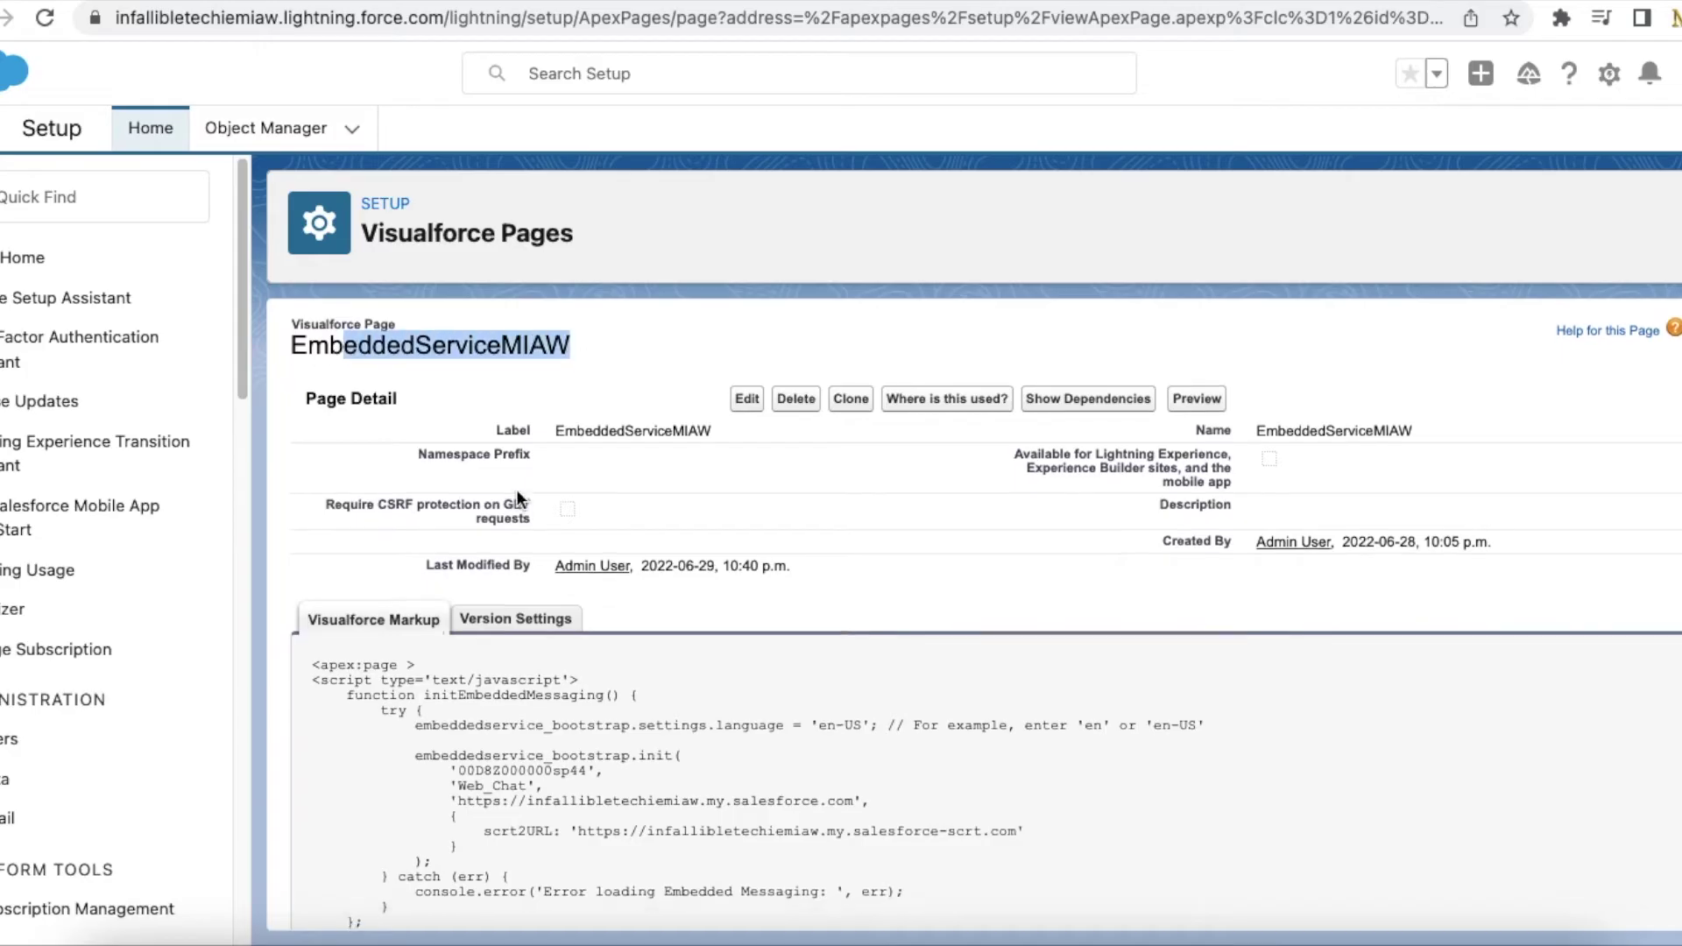
{"action": "scroll", "coordinate": [517, 500], "scroll_direction": "down", "scroll_amount": 3}
{"action": "left_click", "coordinate": [712, 9]}
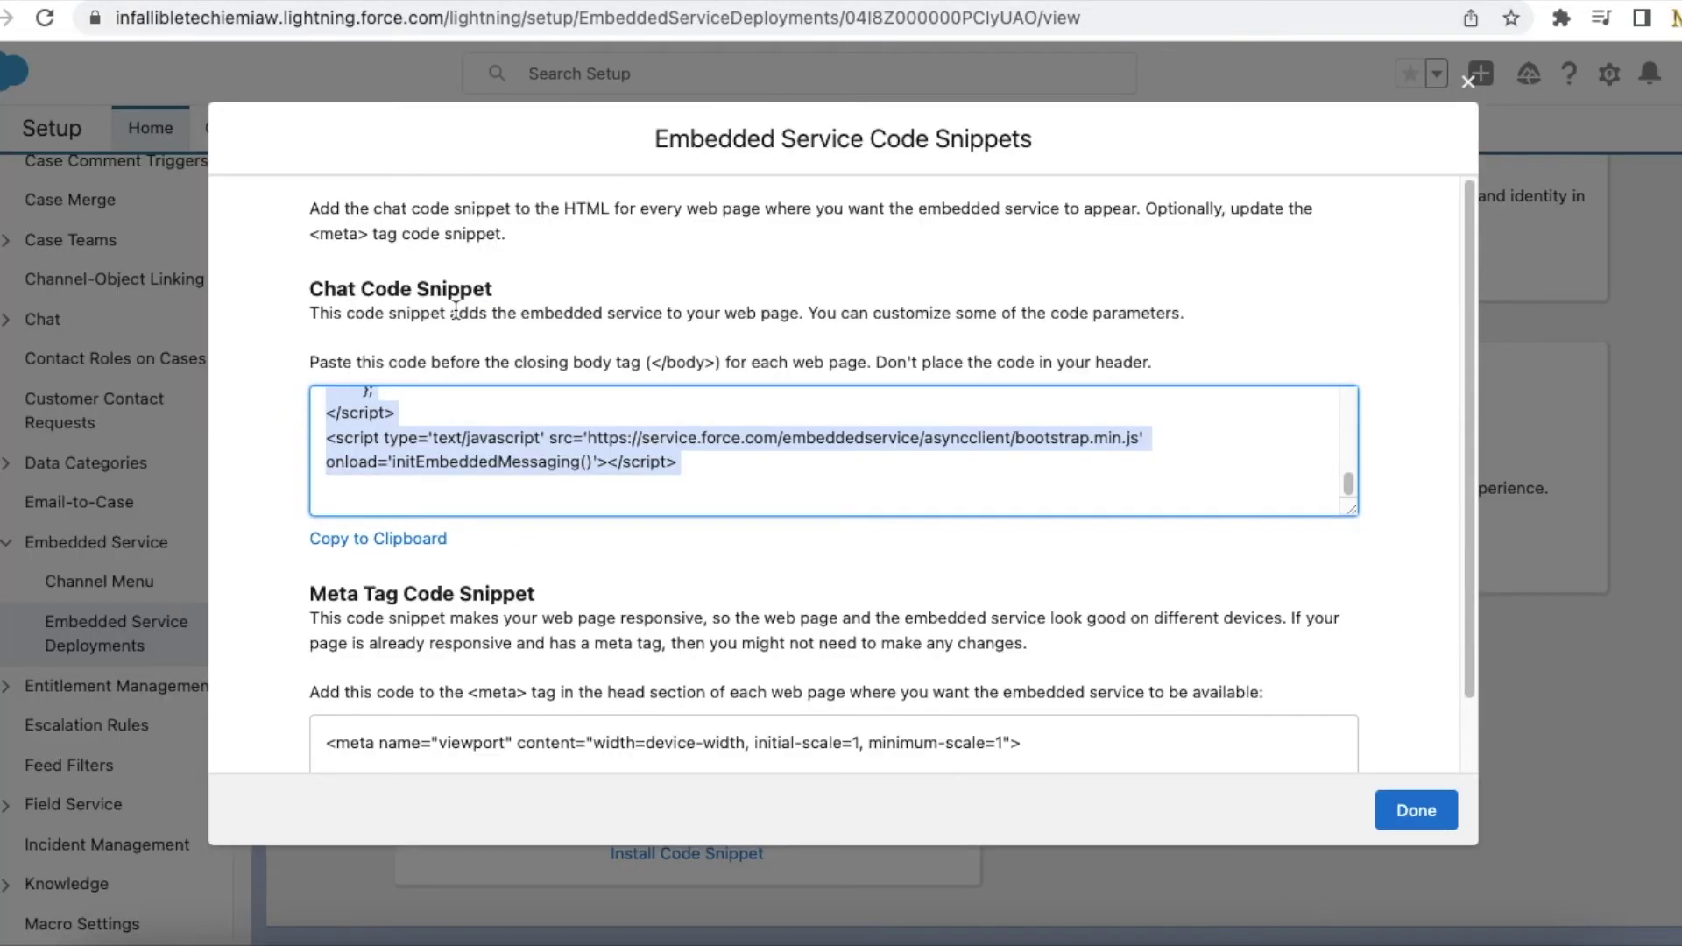
{"action": "left_click", "coordinate": [876, 8]}
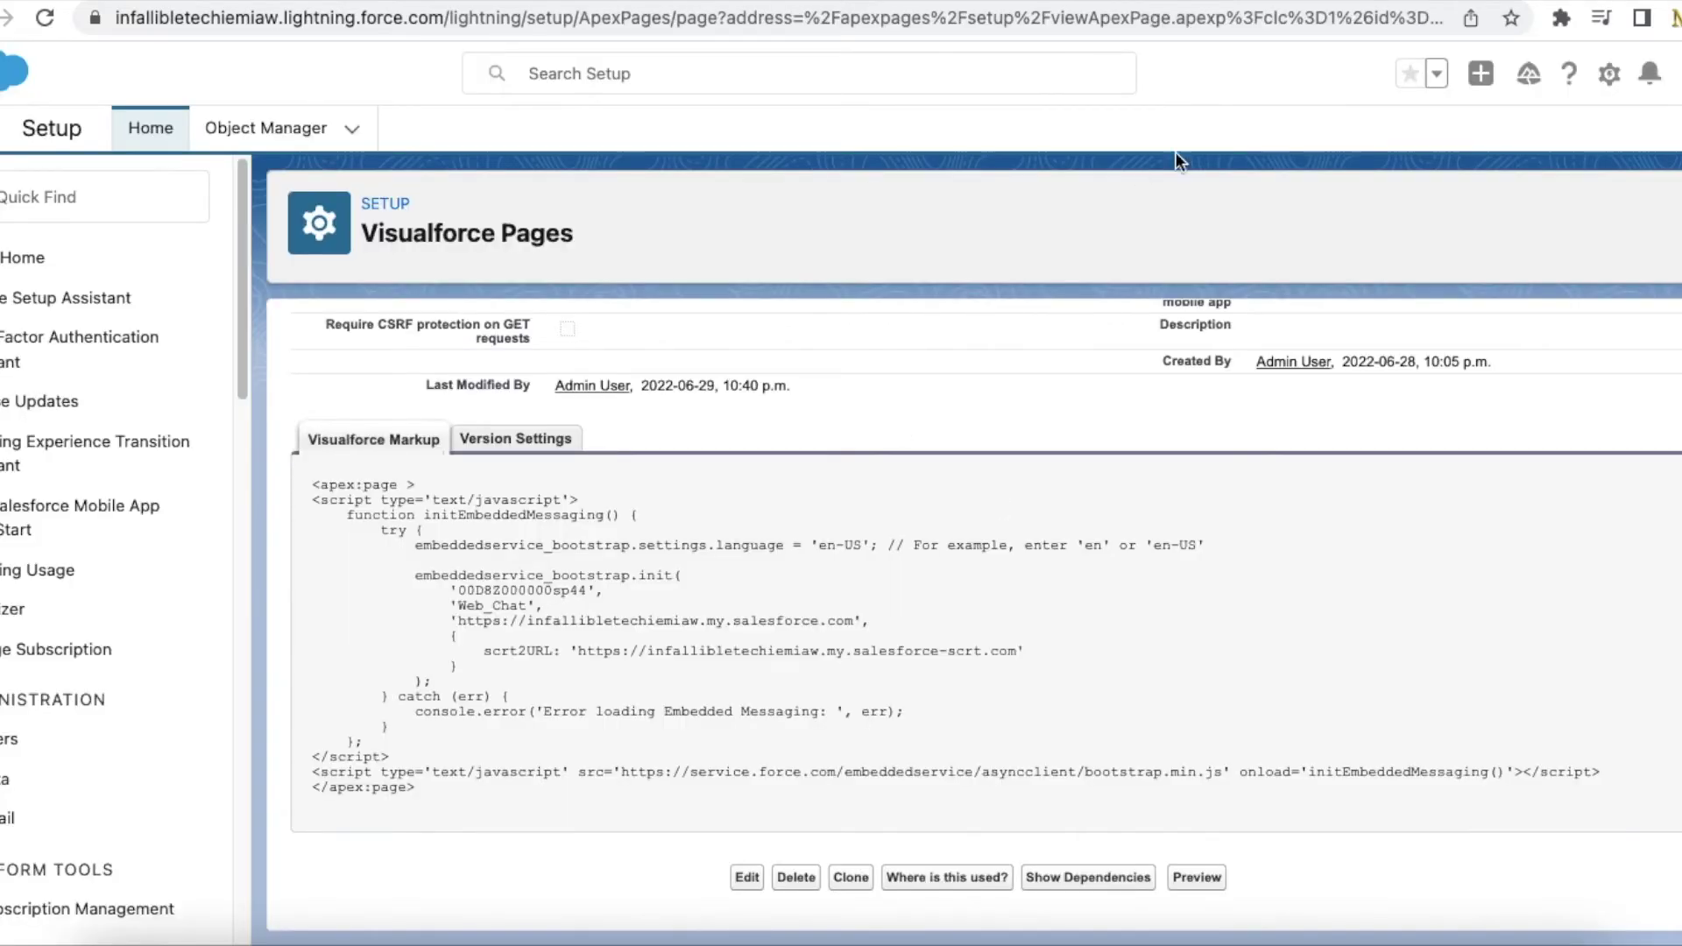
Open CSP Trusted Sites via the Quick Find search 'csp'.
{"action": "left_click", "coordinate": [89, 194]}
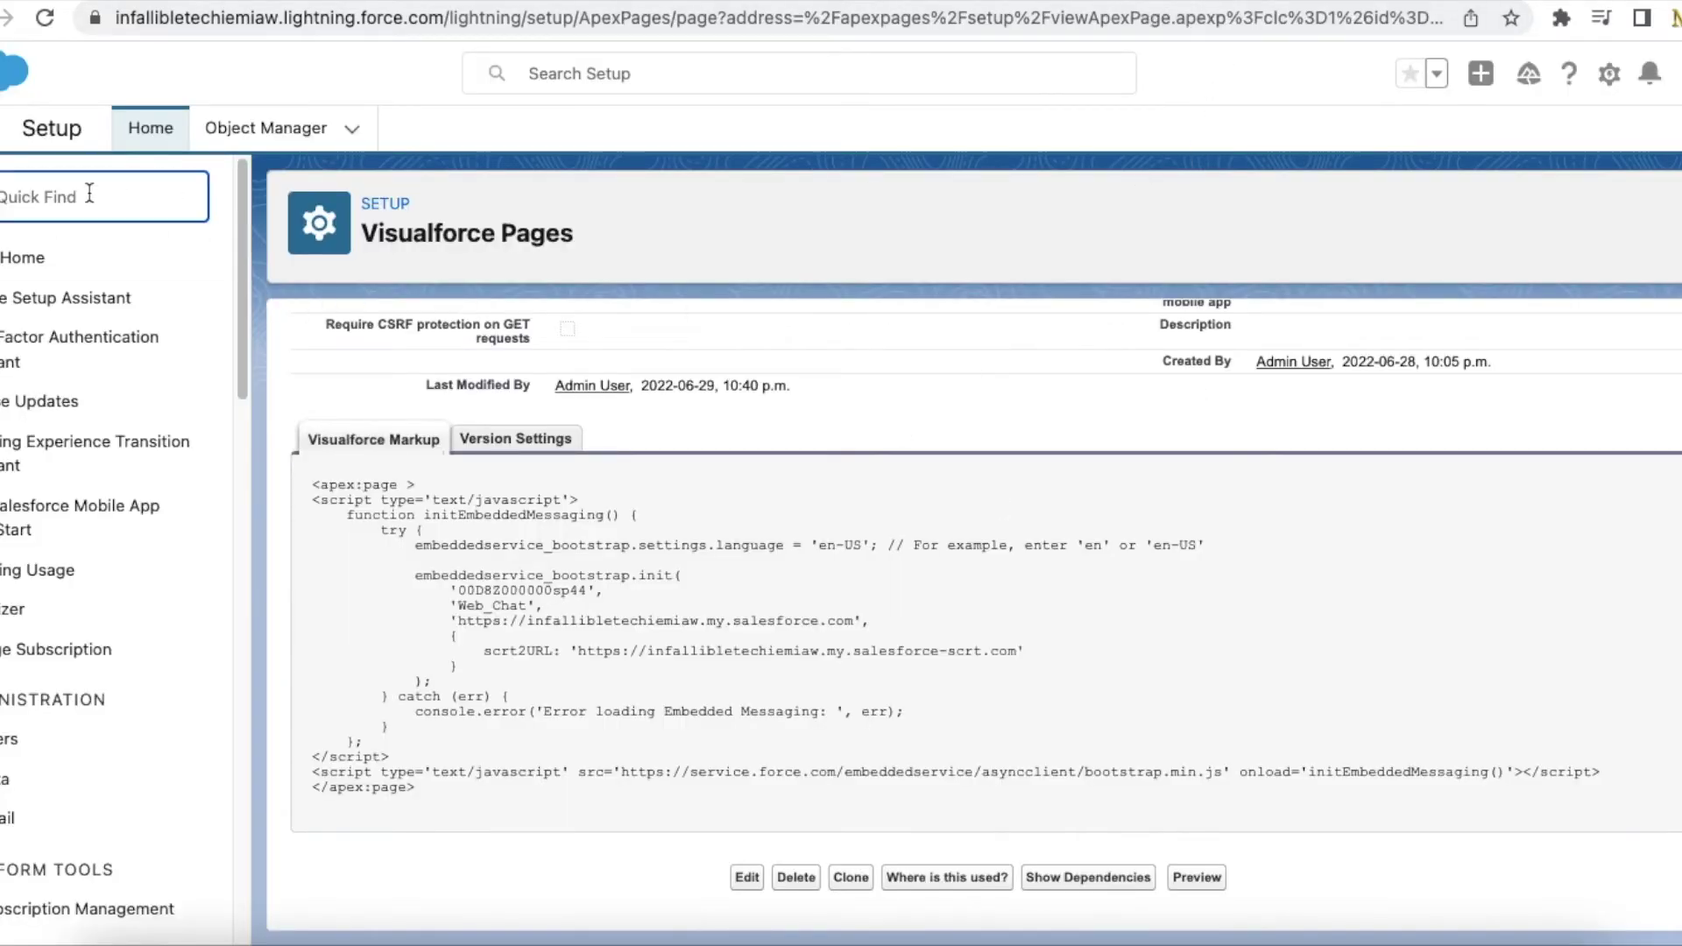
{"action": "type", "text": "cs"}
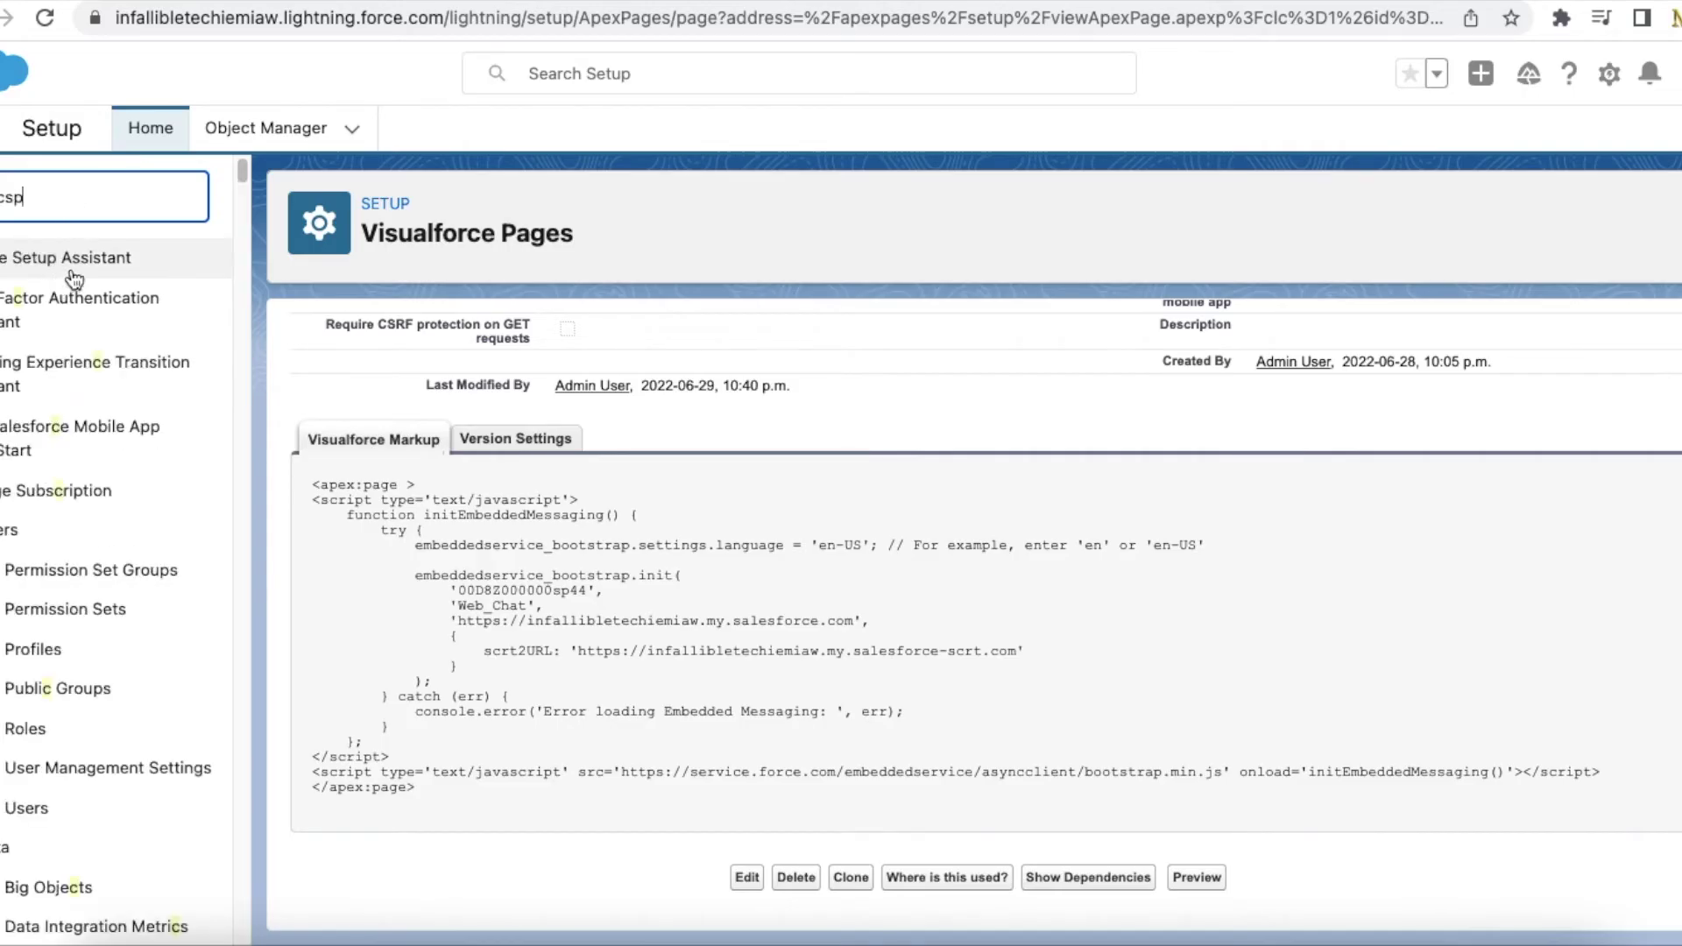
{"action": "type", "text": "p"}
{"action": "left_click", "coordinate": [91, 299]}
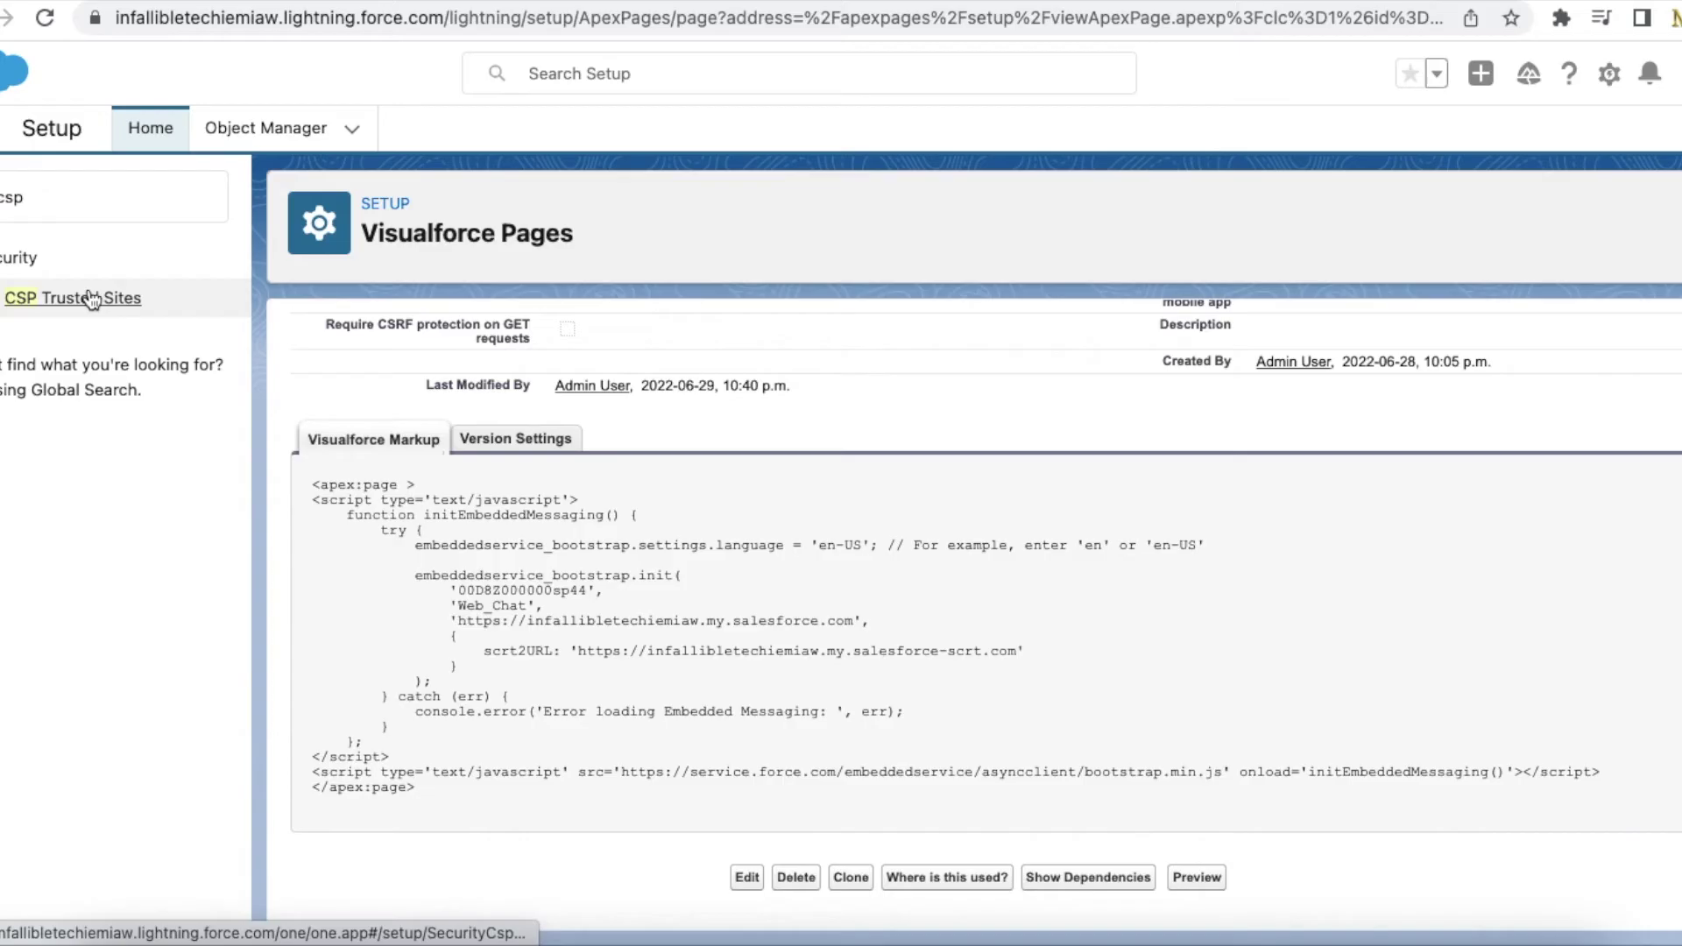
Open the CORS settings and select the chat's scrt2URL address in the Visualforce markup.
{"action": "double_click", "coordinate": [15, 194]}
{"action": "type", "text": "cr"}
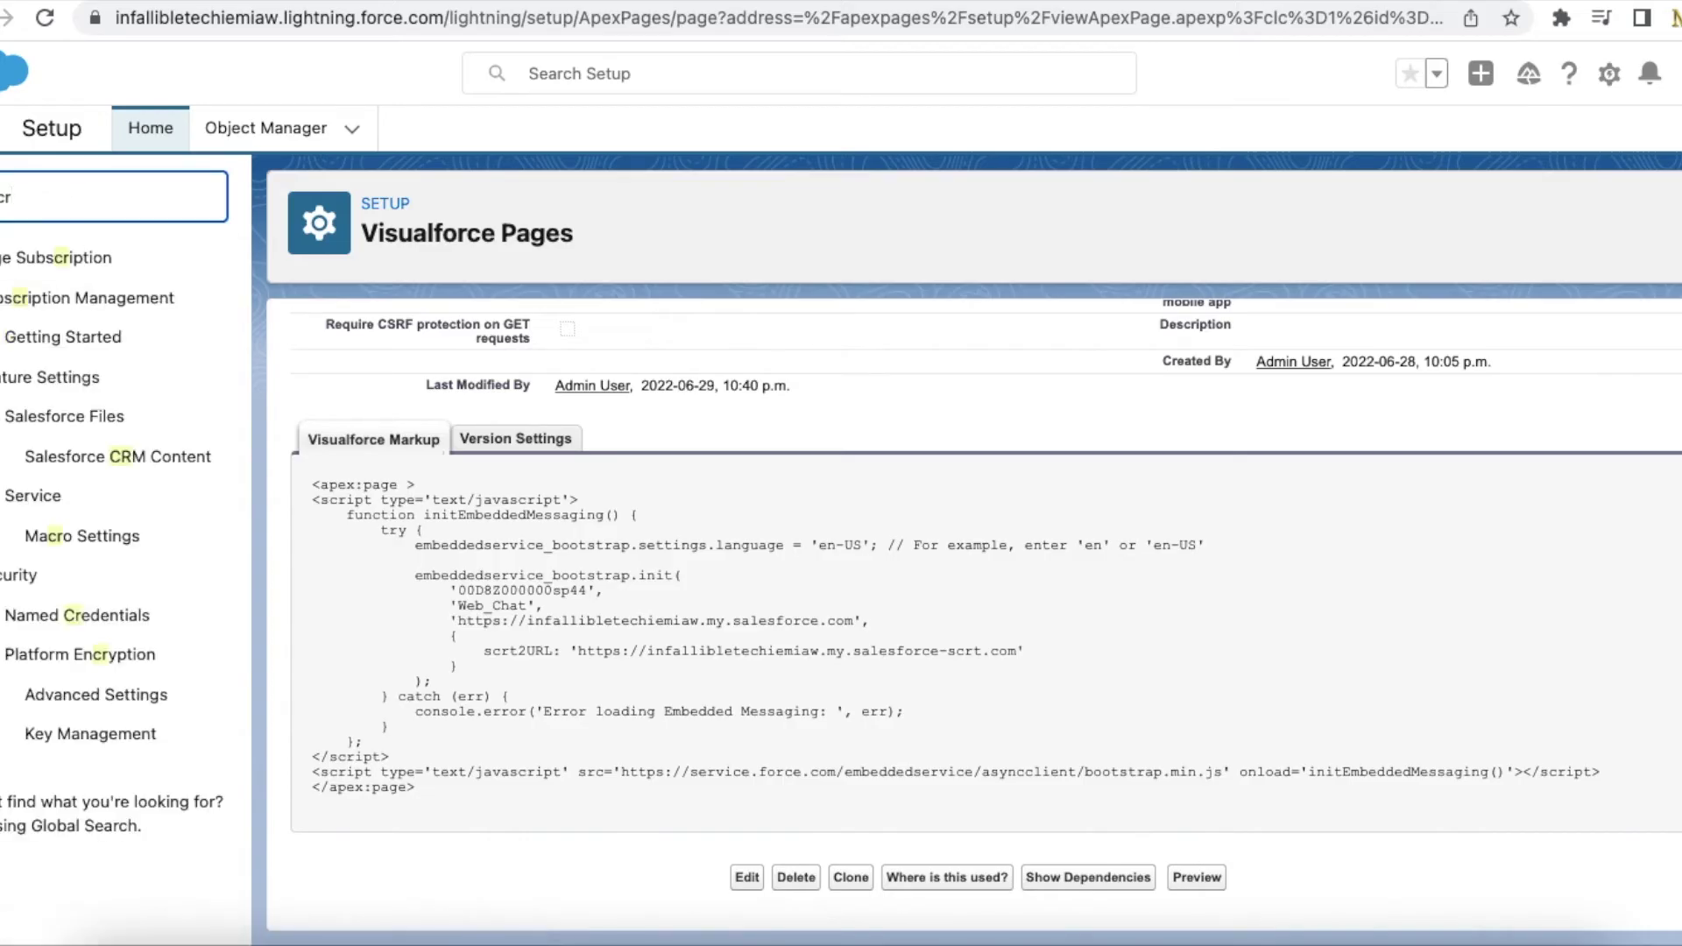
{"action": "key", "text": "BackSpace"}
{"action": "type", "text": "ors"}
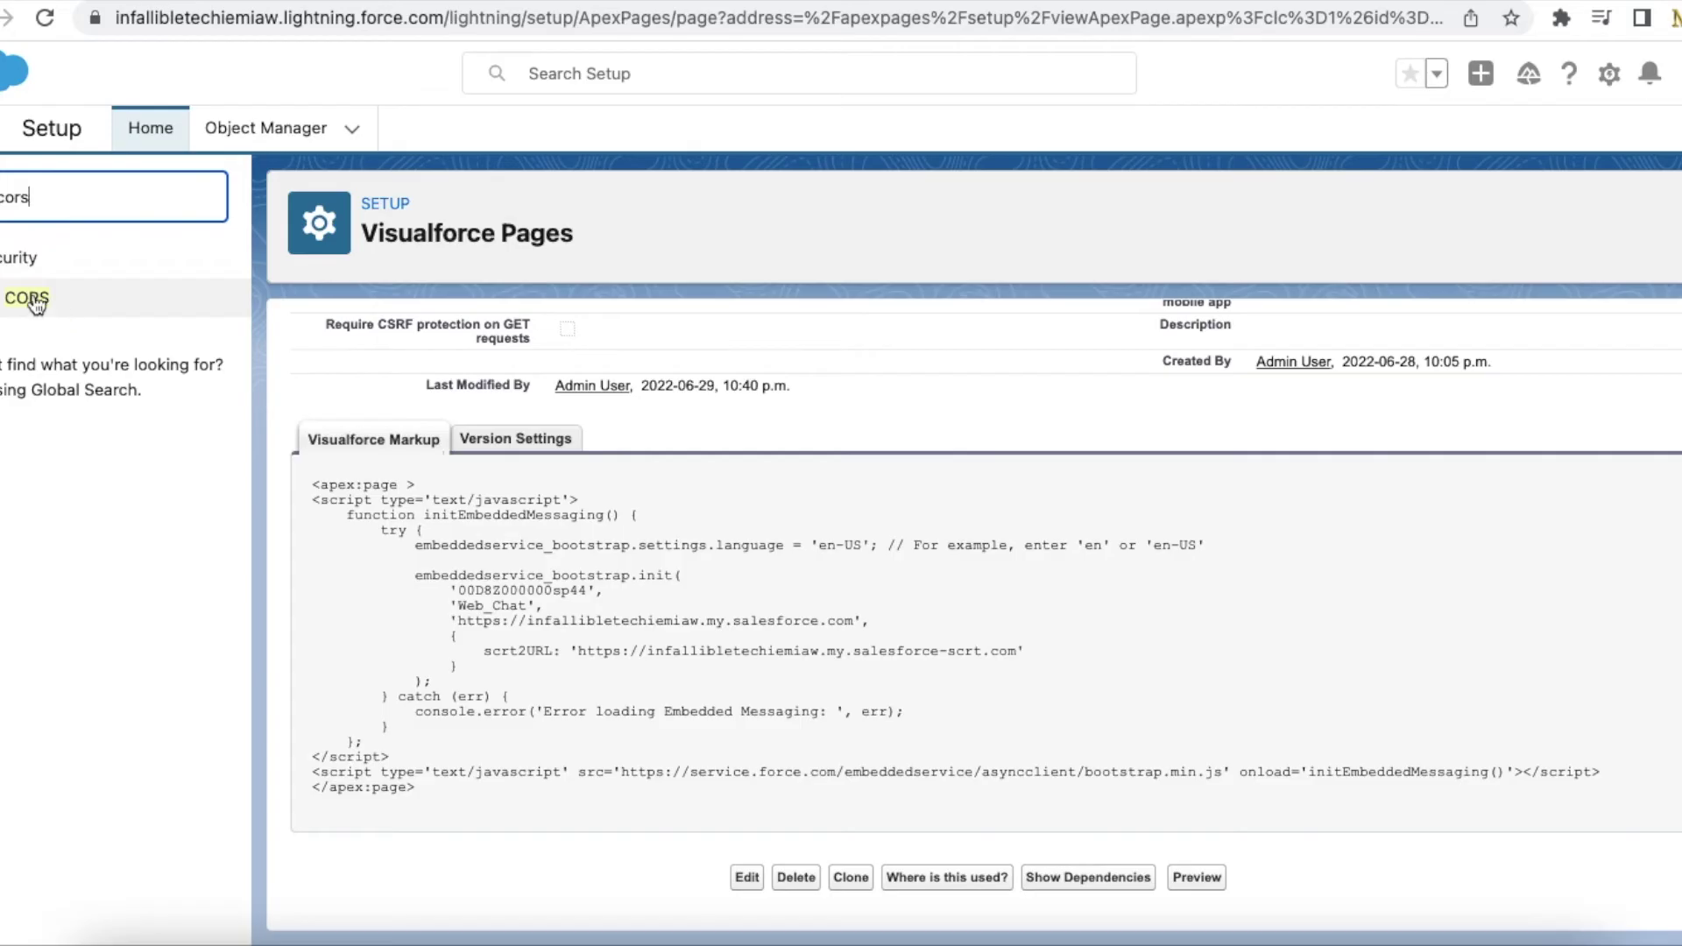
{"action": "left_click", "coordinate": [27, 298]}
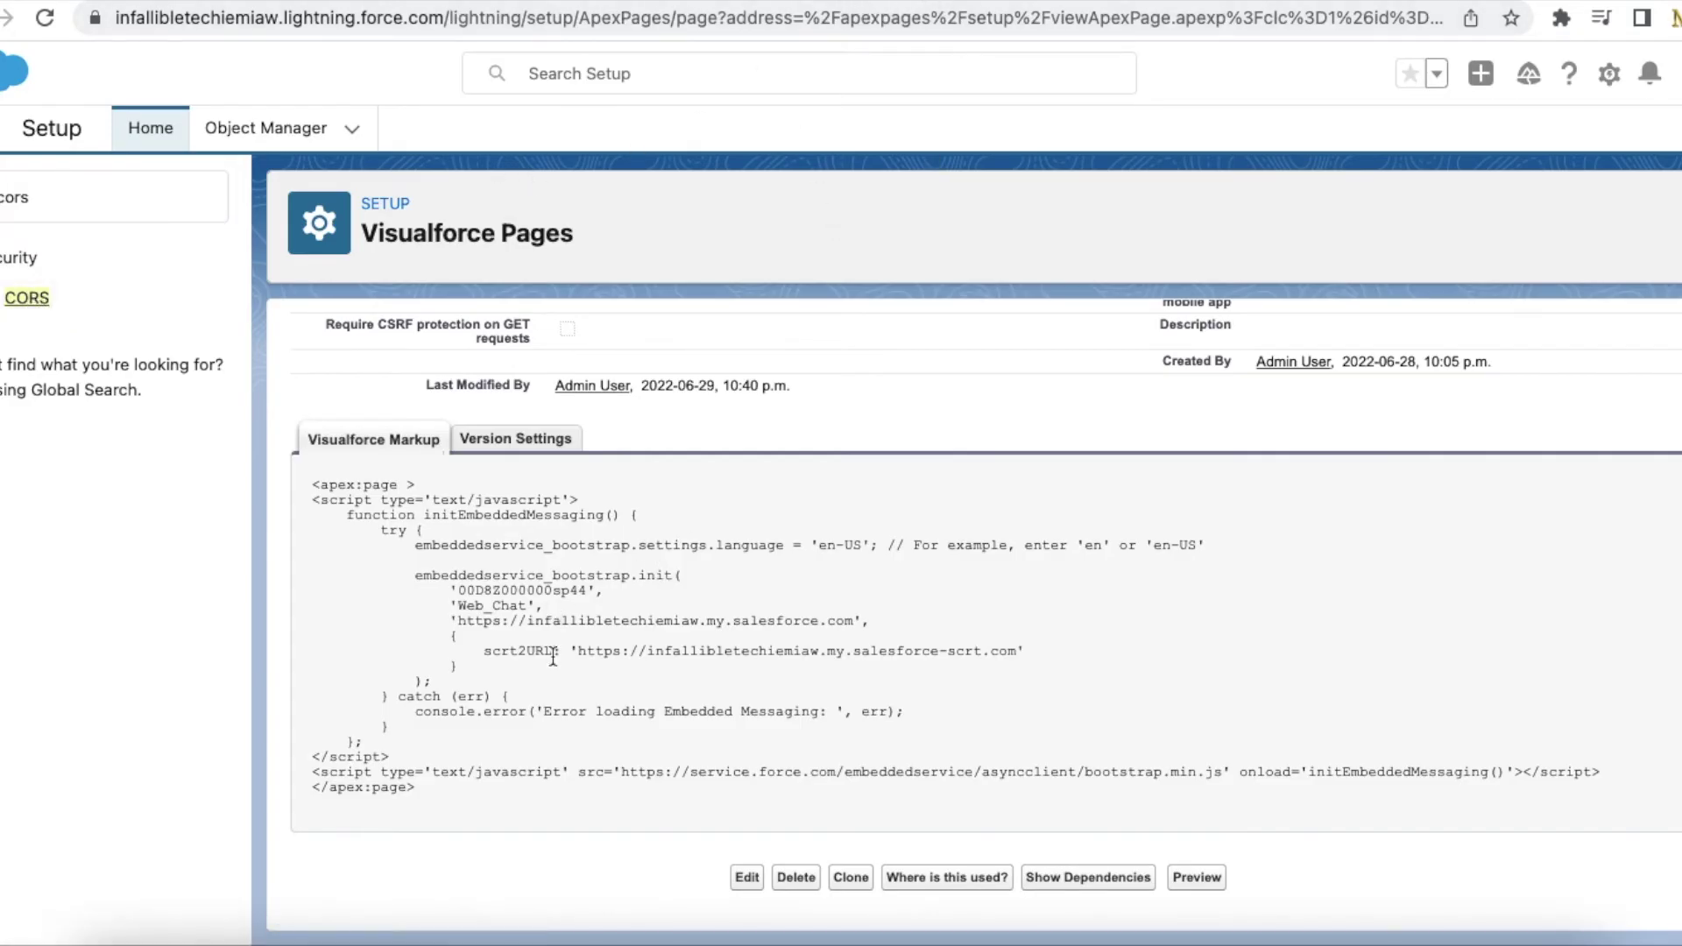
{"action": "left_click_drag", "start_coordinate": [577, 652], "coordinate": [1016, 655]}
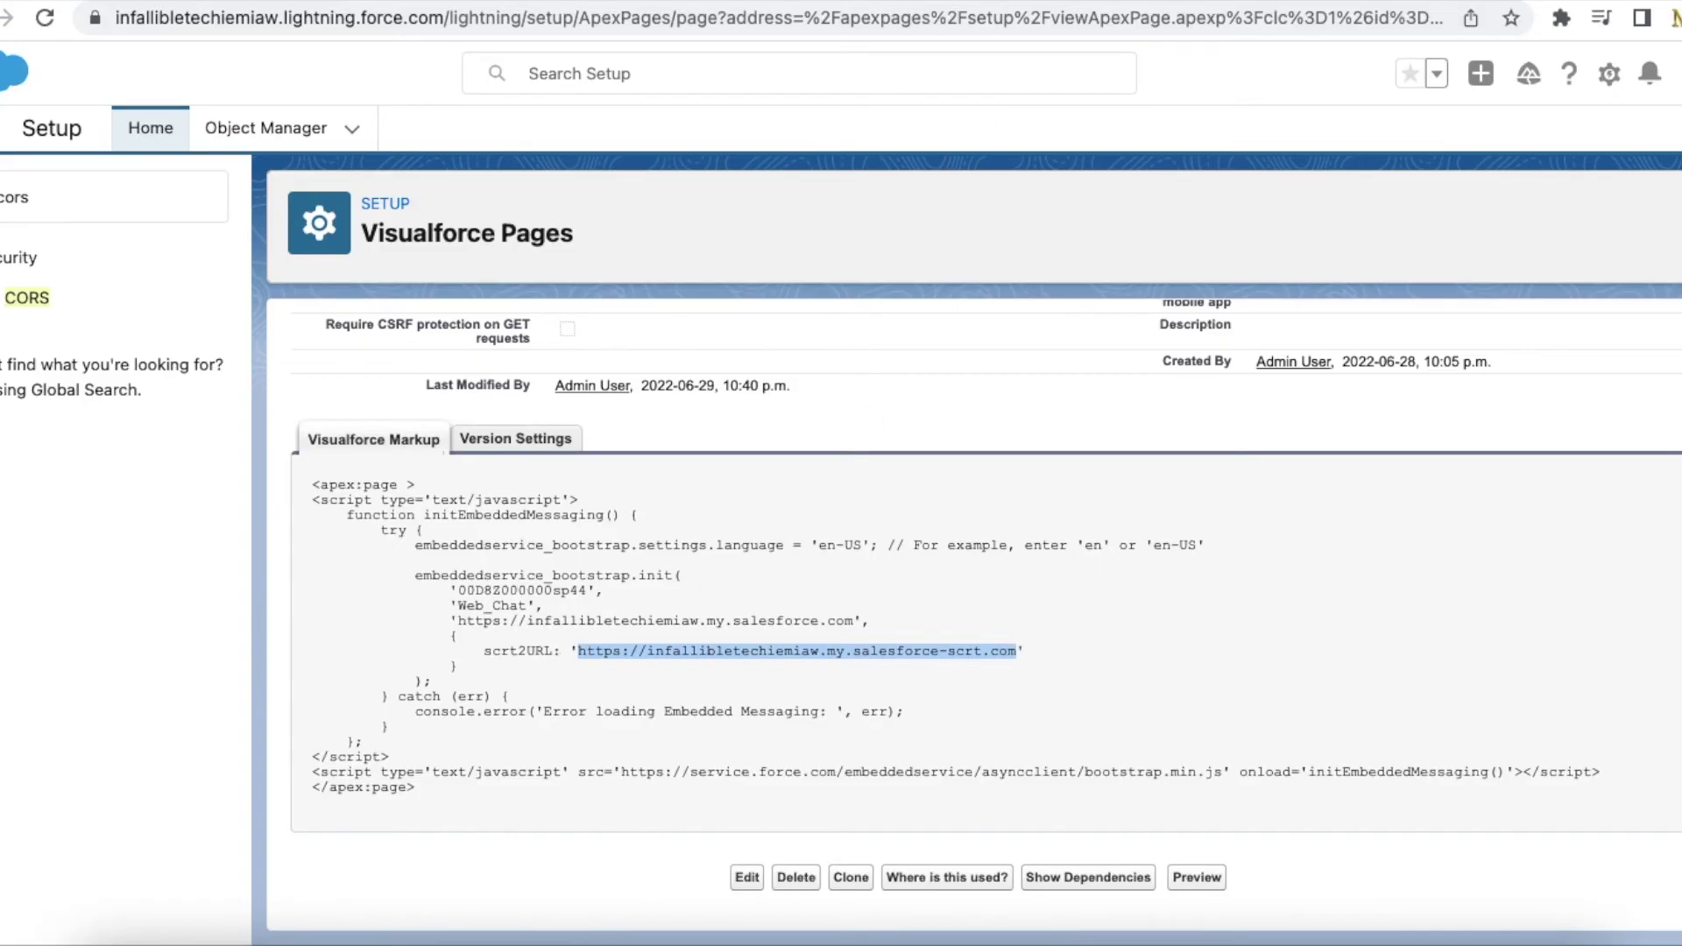
{"action": "left_click", "coordinate": [952, 3]}
View the SCRT_URL trusted site definition, then move on to the CORS page.
{"action": "scroll", "coordinate": [720, 340], "scroll_direction": "down", "scroll_amount": 2}
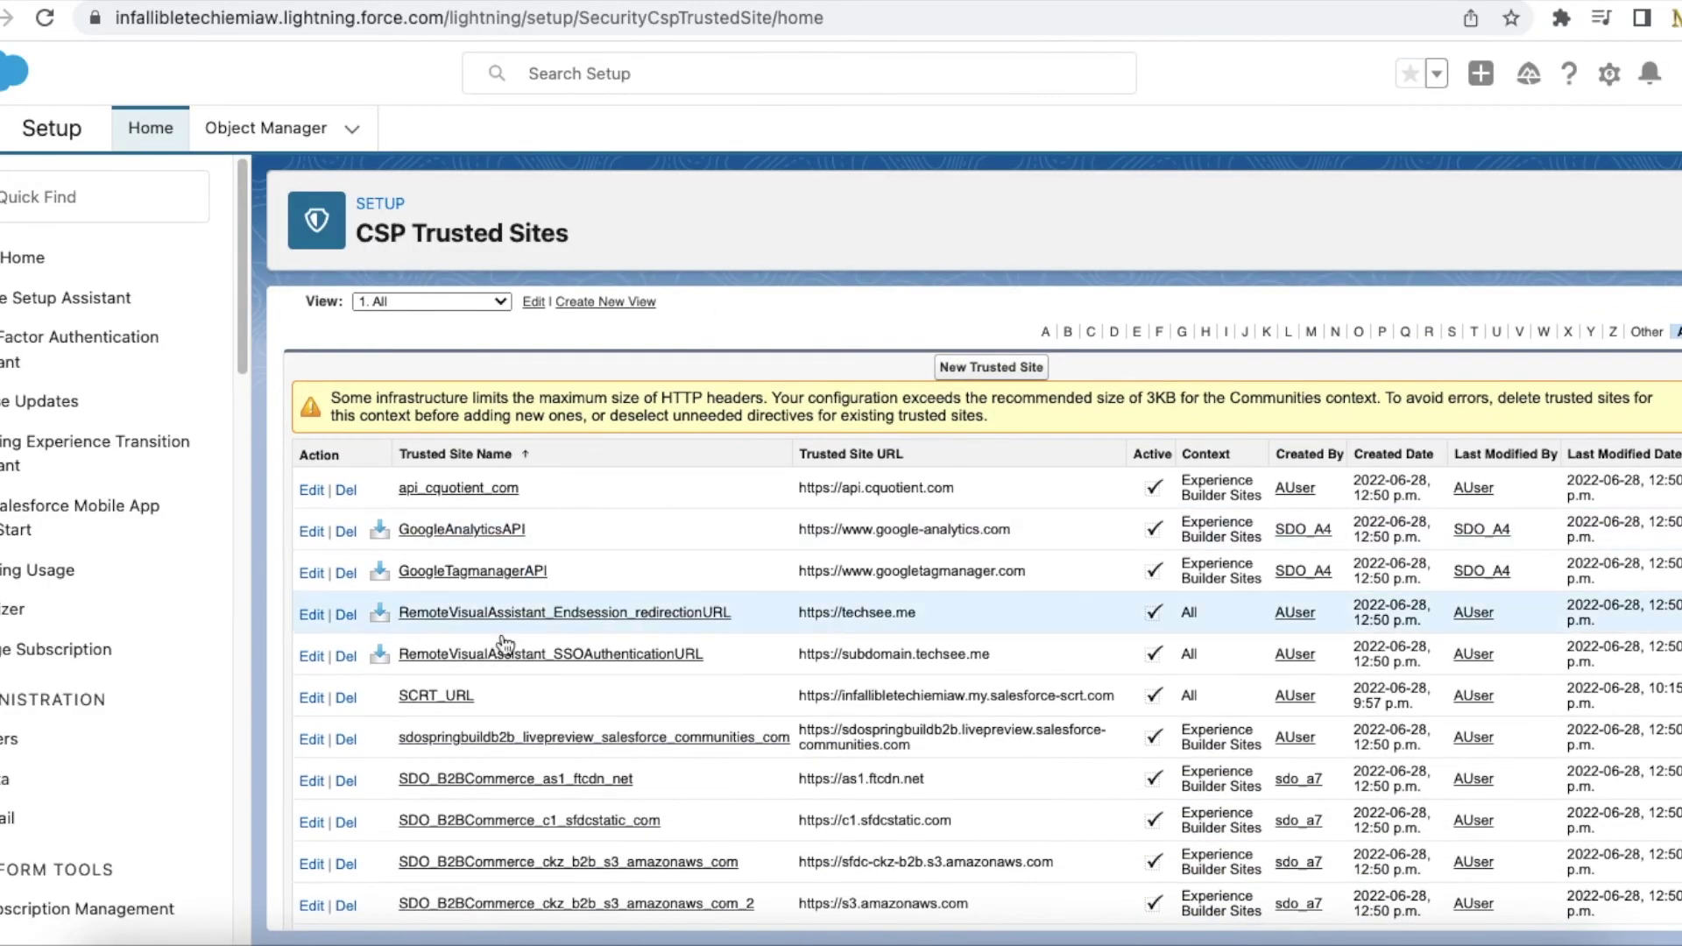
{"action": "left_click", "coordinate": [456, 696]}
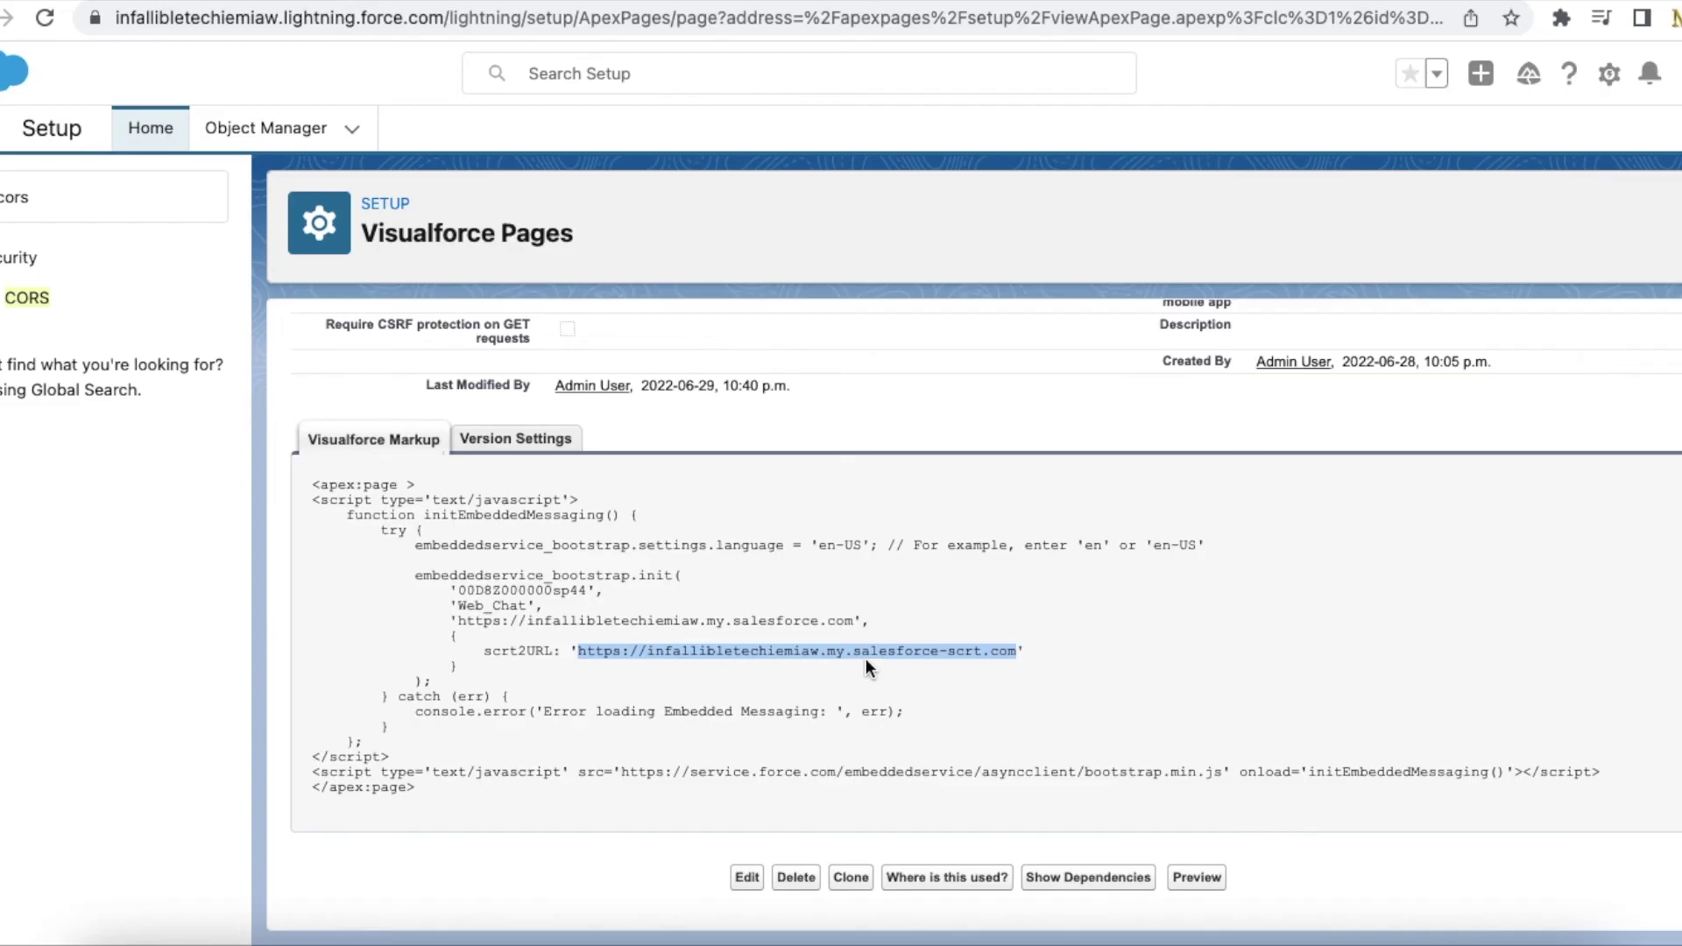
{"action": "left_click", "coordinate": [953, 4]}
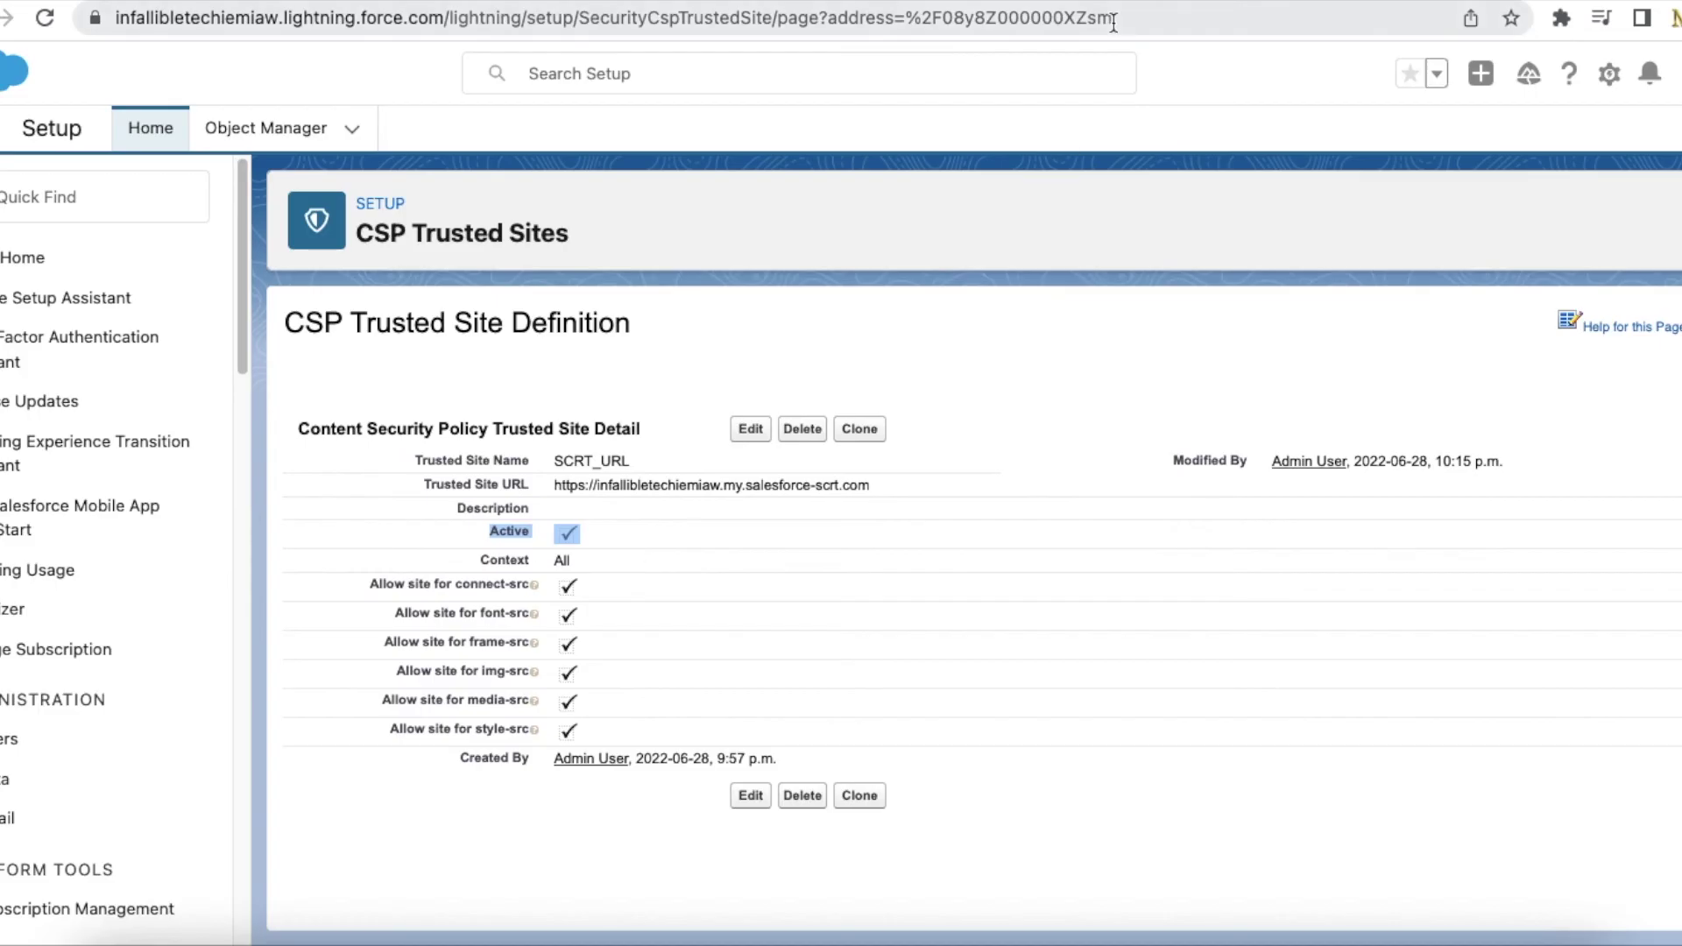
{"action": "key", "text": "alt+Left"}
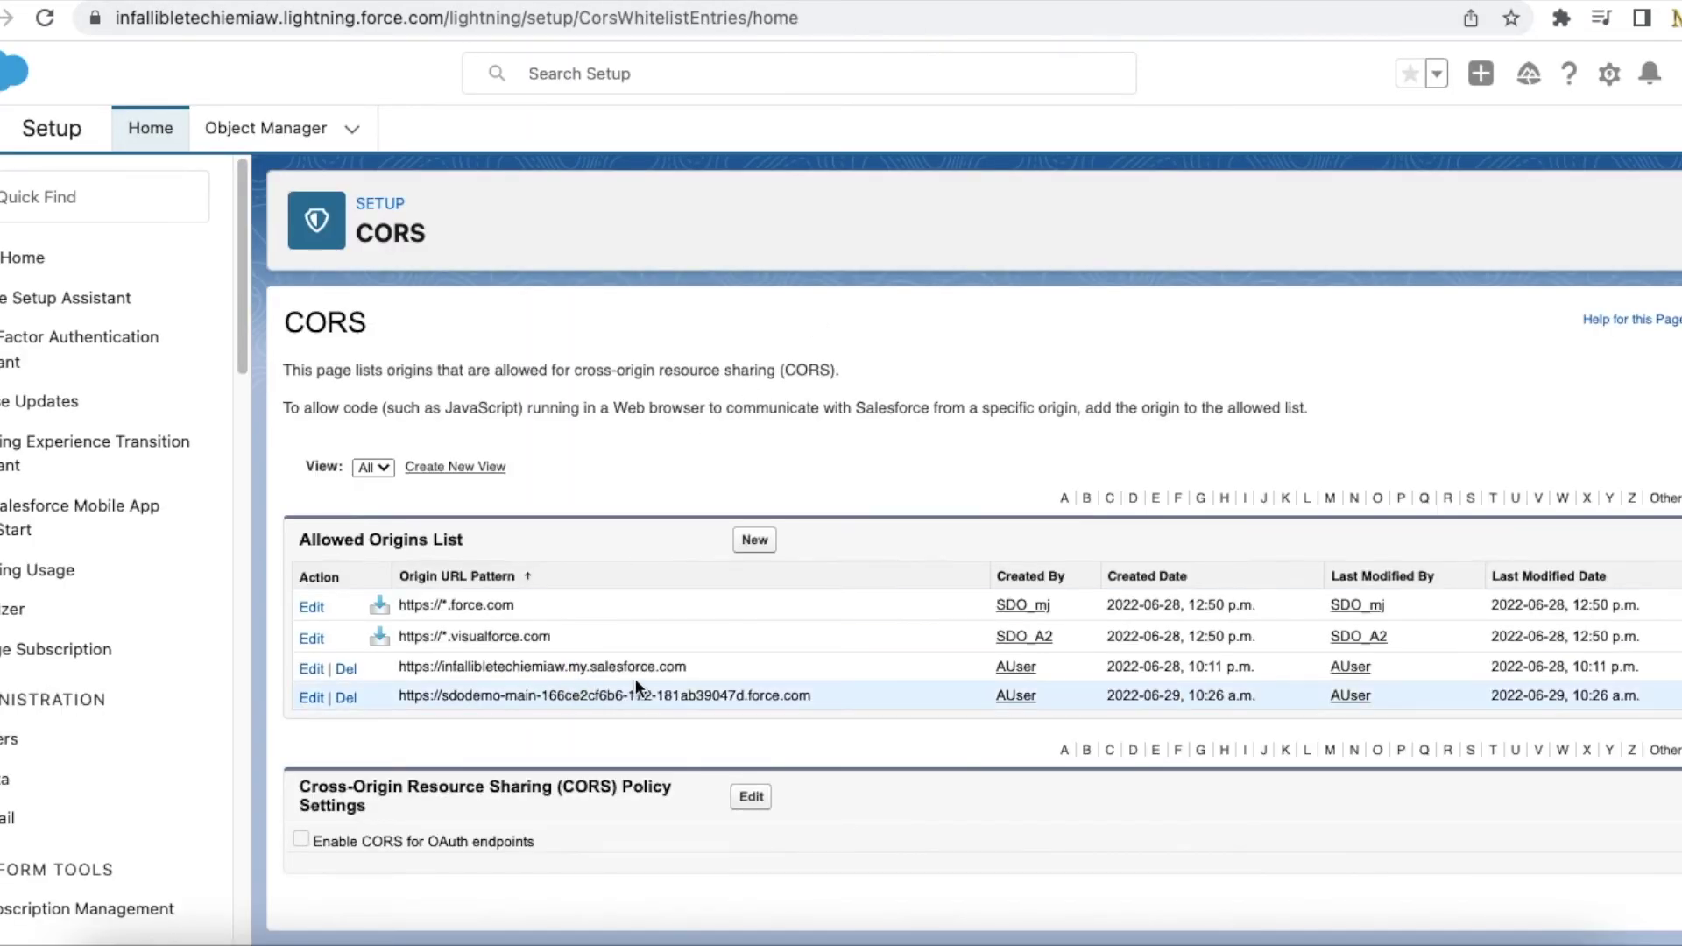
Select the org's my.salesforce.com origin in the CORS Allowed Origins List.
{"action": "left_click_drag", "start_coordinate": [711, 665], "coordinate": [405, 667]}
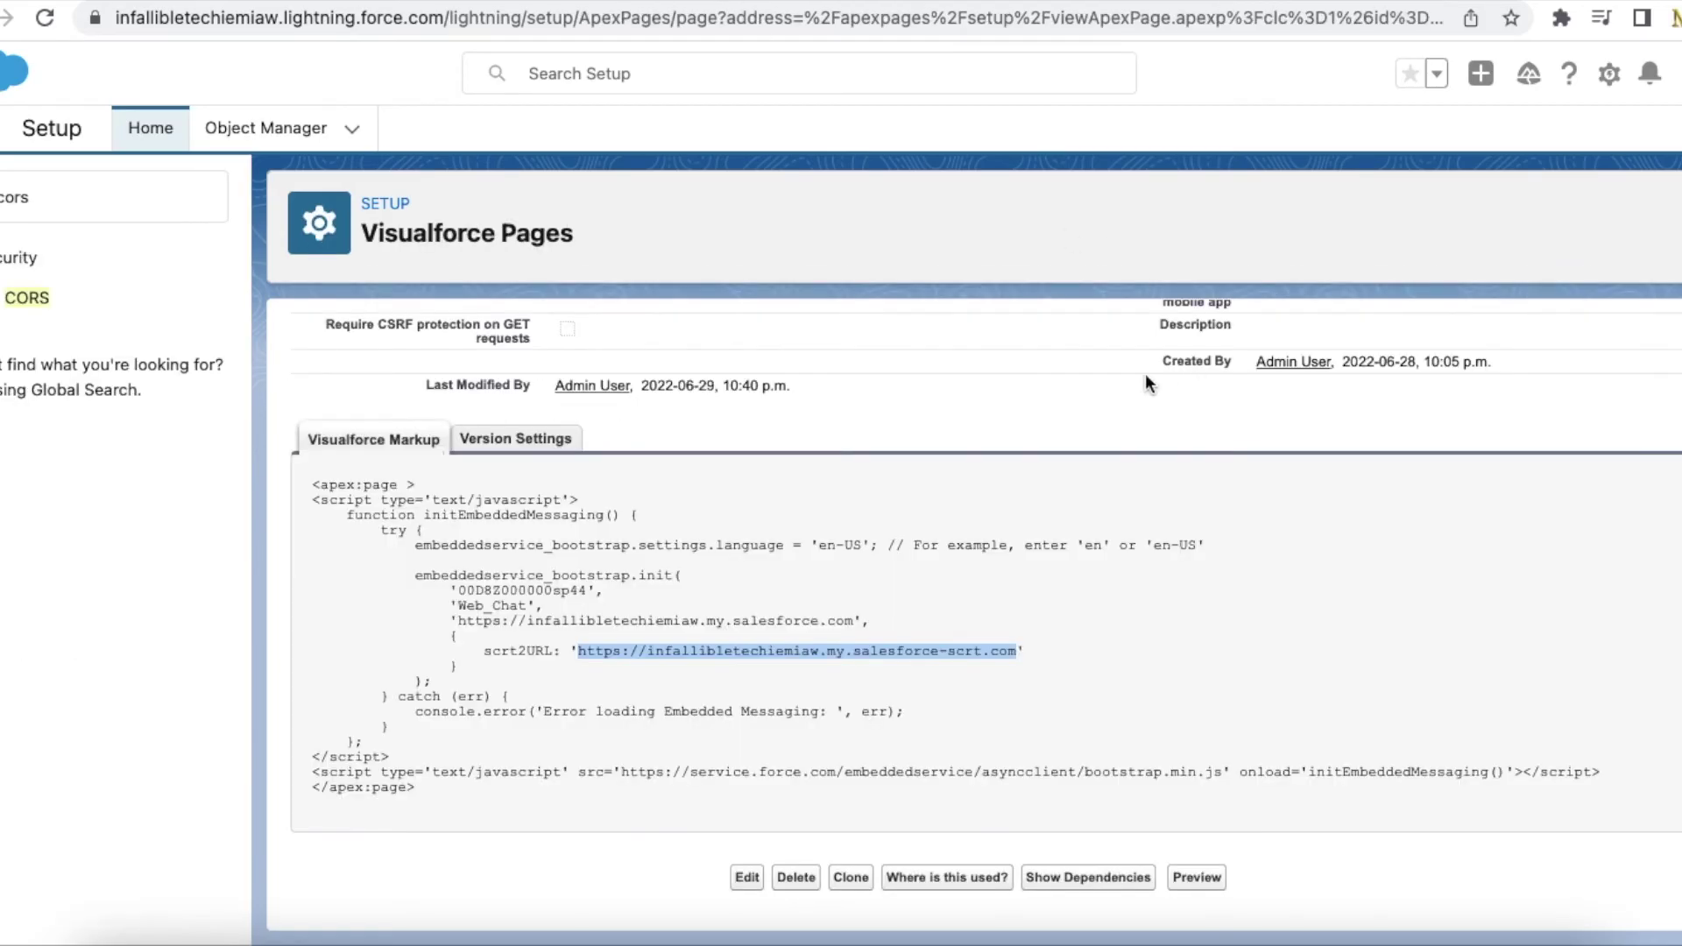
{"action": "scroll", "coordinate": [1145, 373], "scroll_direction": "up", "scroll_amount": 3}
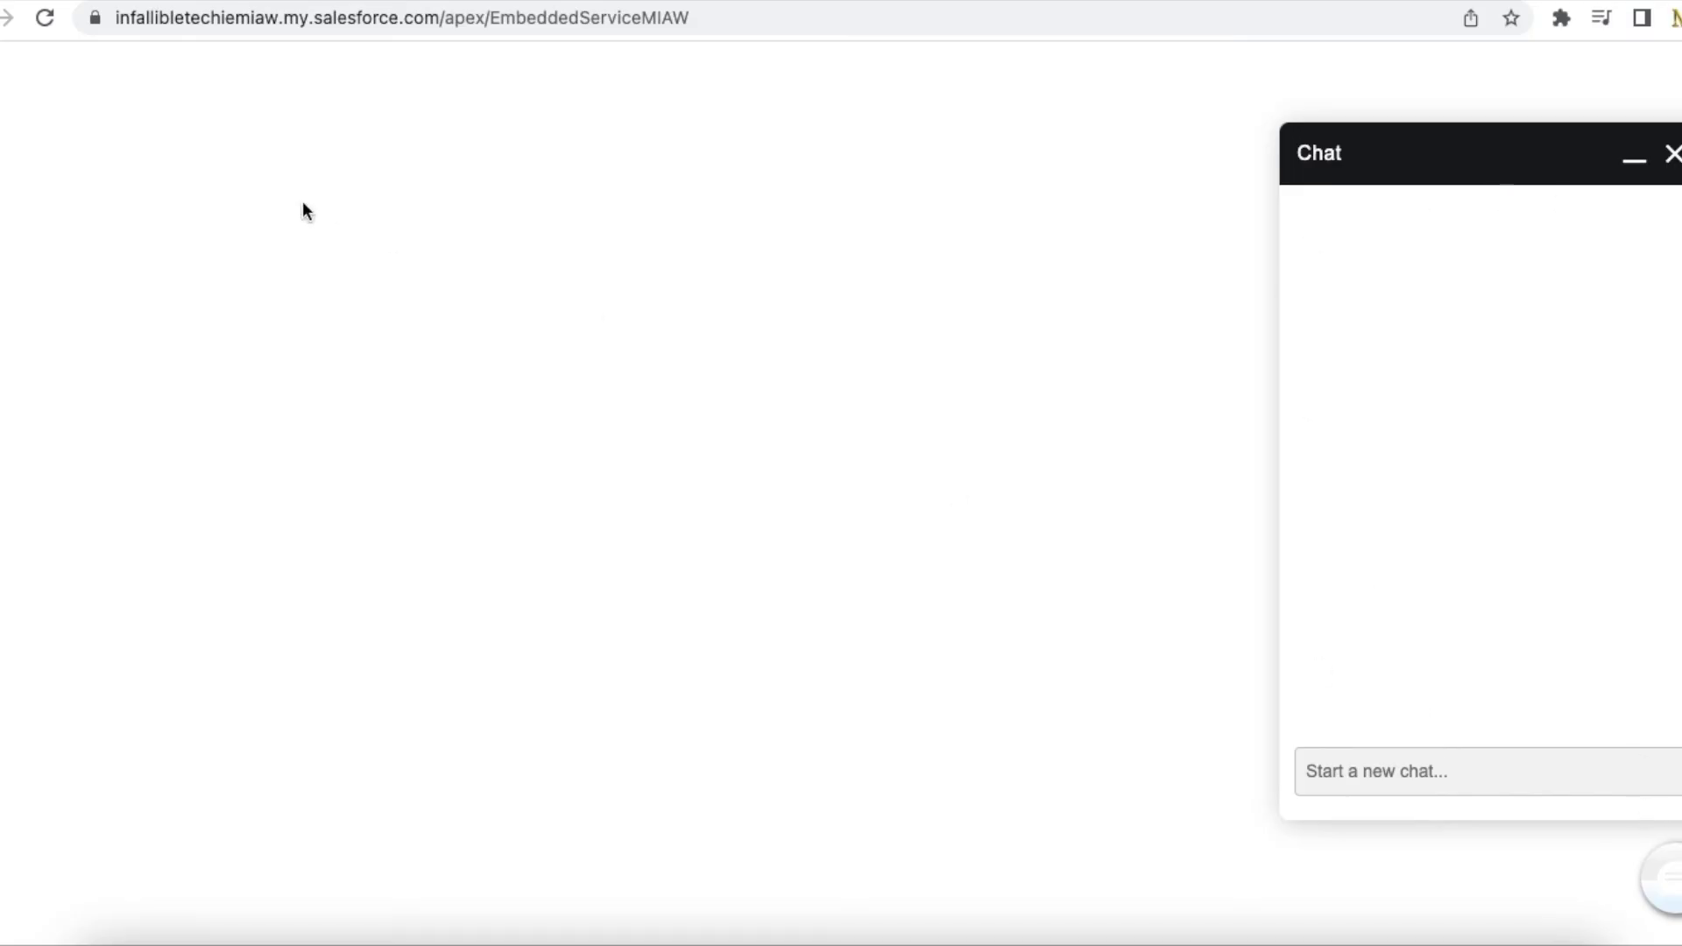
Bring up the incoming web chat in the Service Console with the Omni-Channel panel collapsed.
{"action": "left_click", "coordinate": [183, 2]}
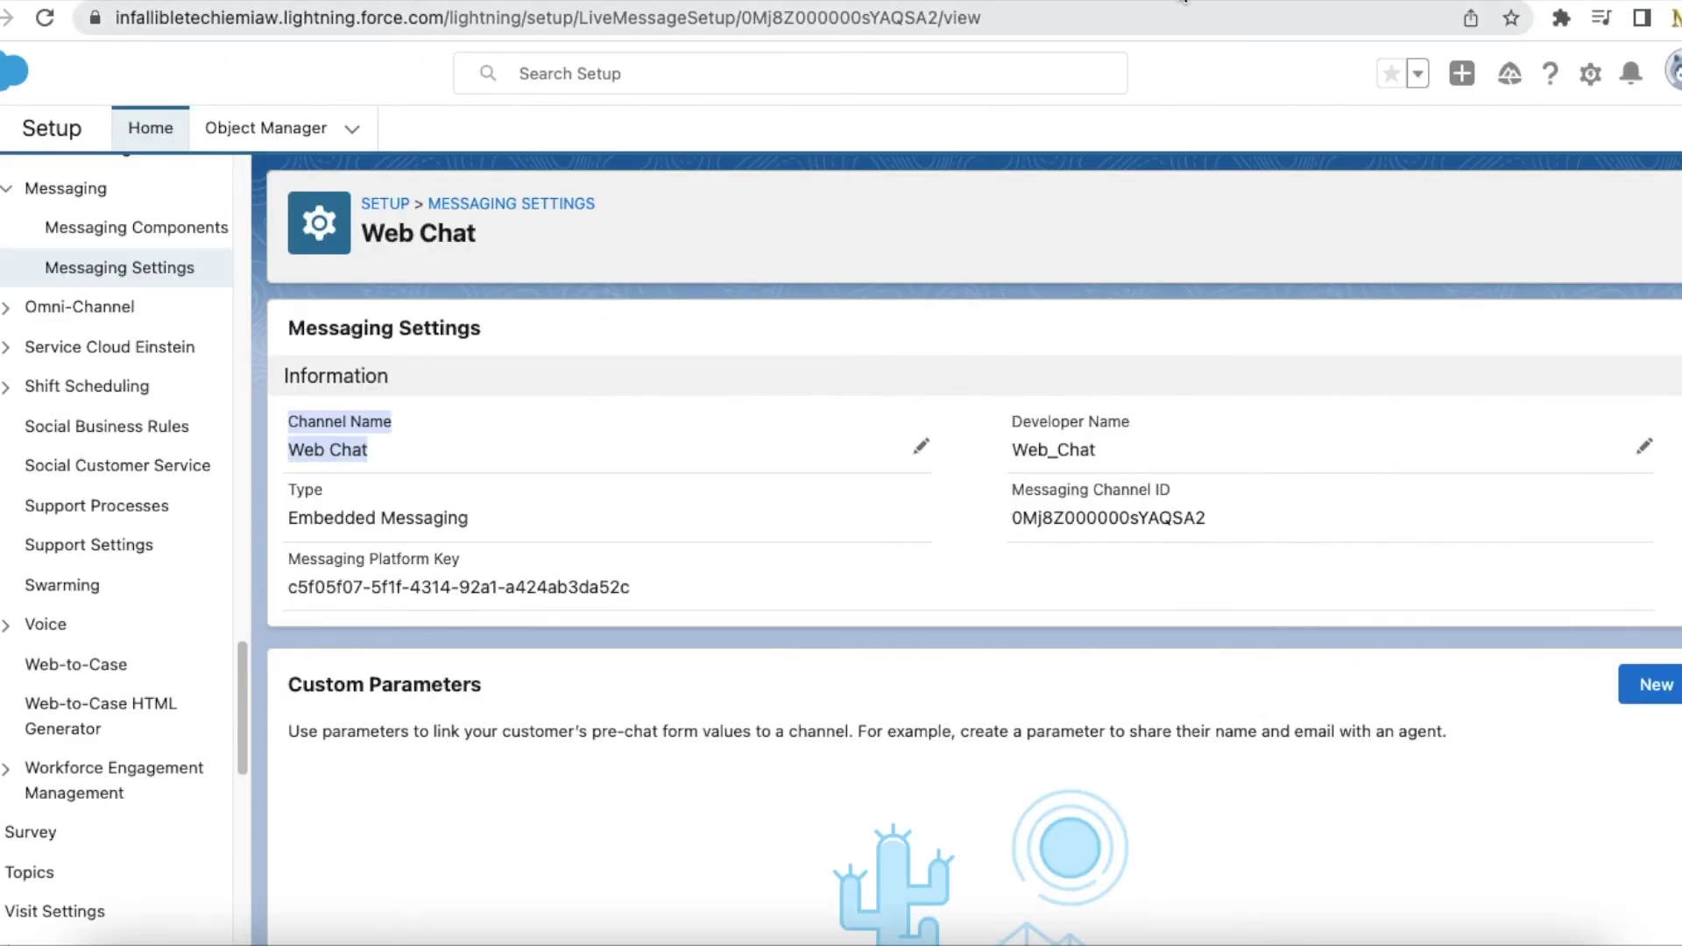
{"action": "left_click", "coordinate": [1314, 3]}
{"action": "mouse_move", "coordinate": [324, 538]}
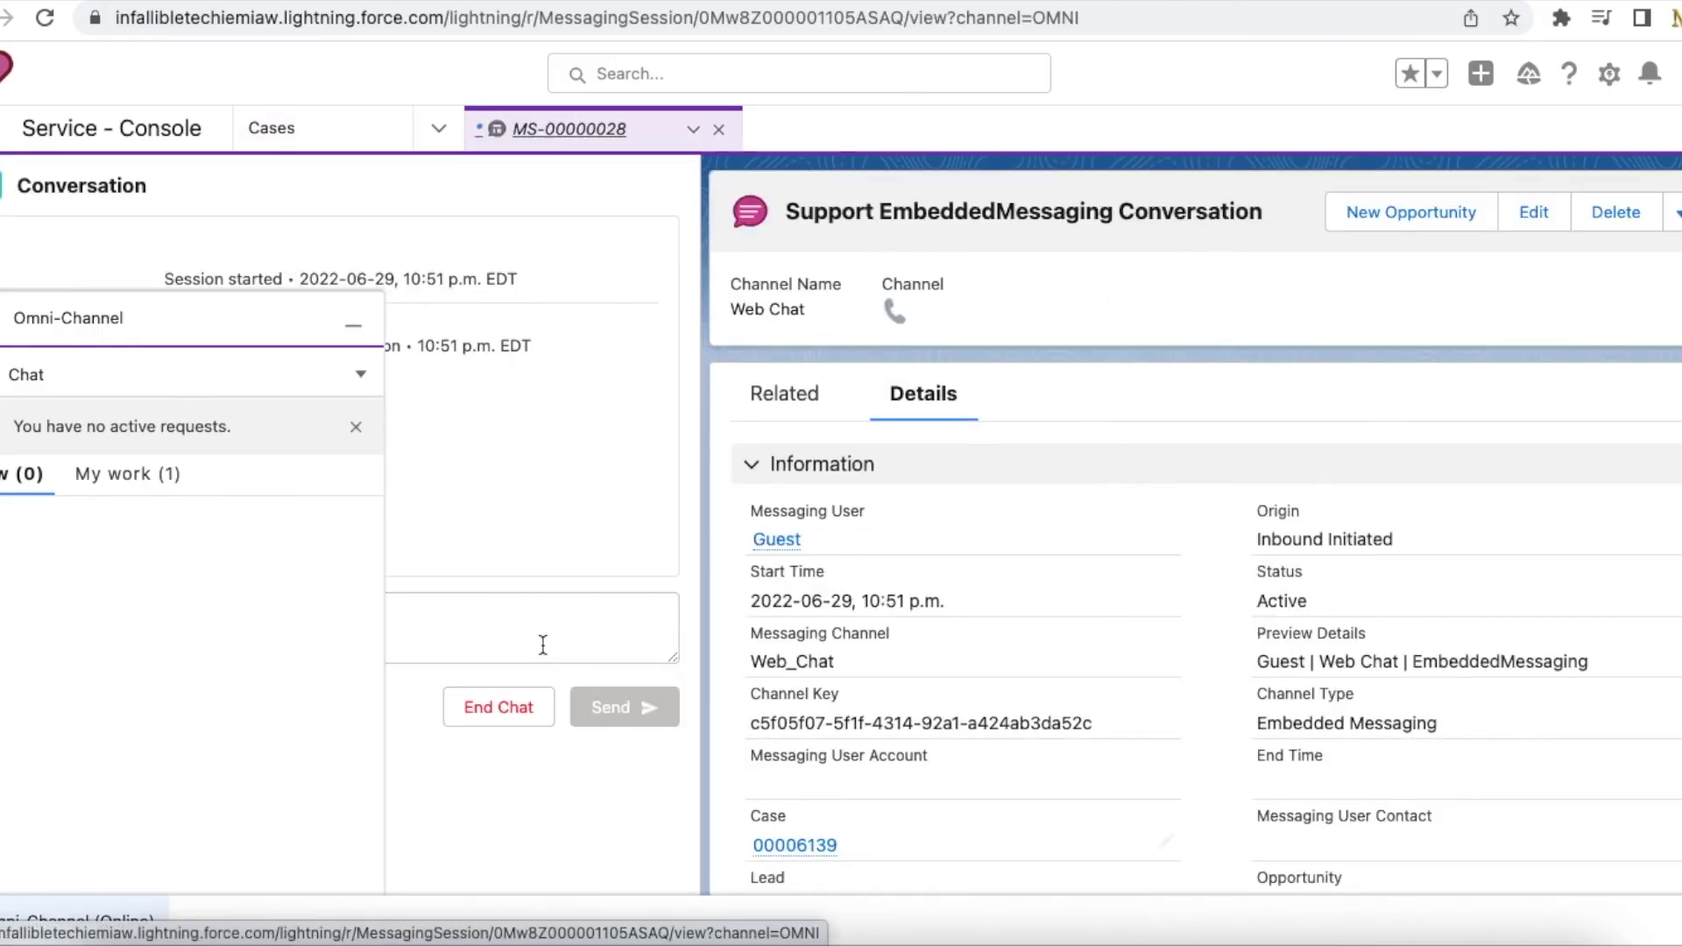
{"action": "left_click", "coordinate": [353, 324]}
Send the visitor a 'hello' reply and check it in the site's chat window.
{"action": "left_click", "coordinate": [388, 621]}
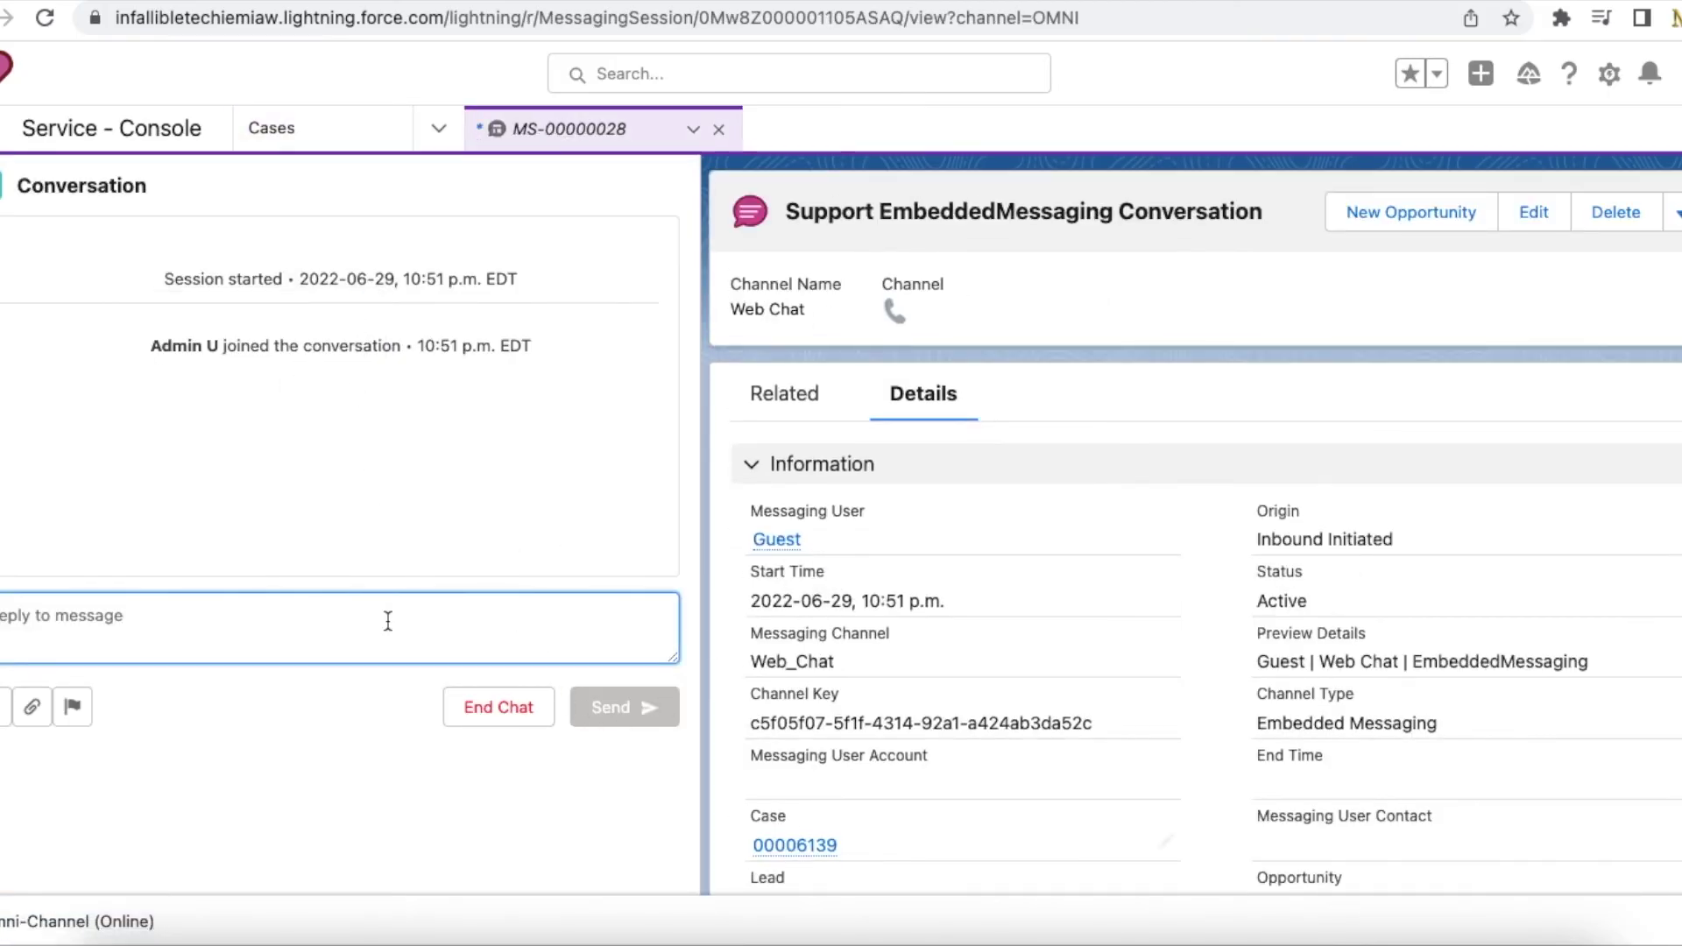
{"action": "type", "text": "hello"}
{"action": "key", "text": "Return"}
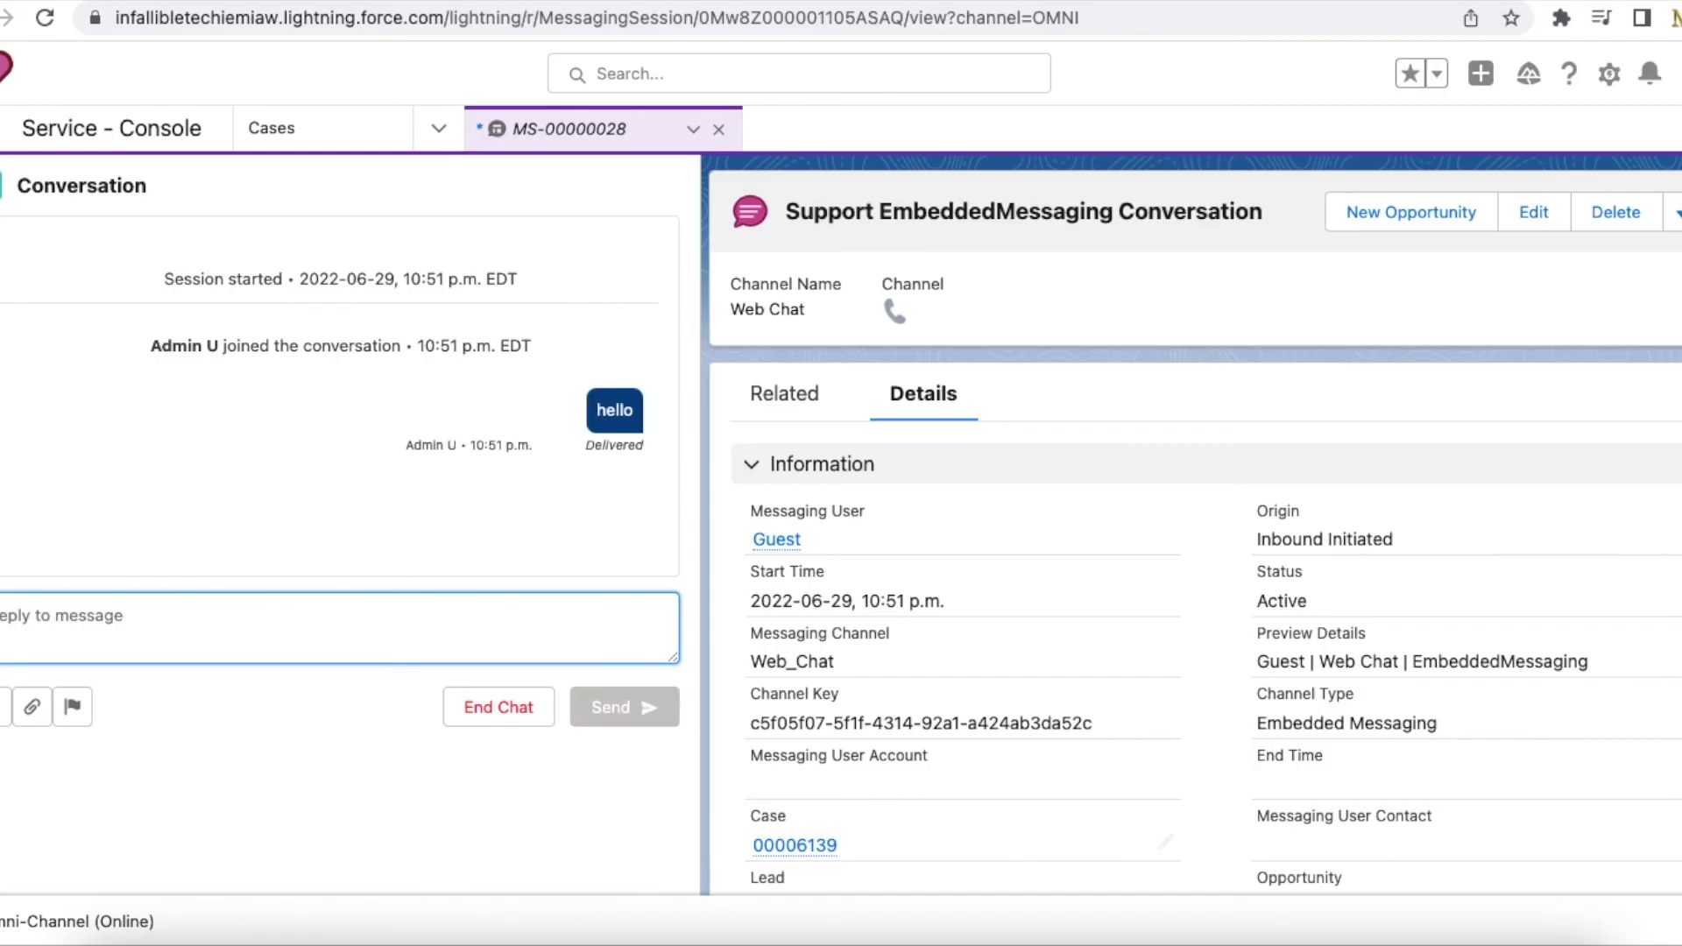
{"action": "key", "text": "ctrl+Tab"}
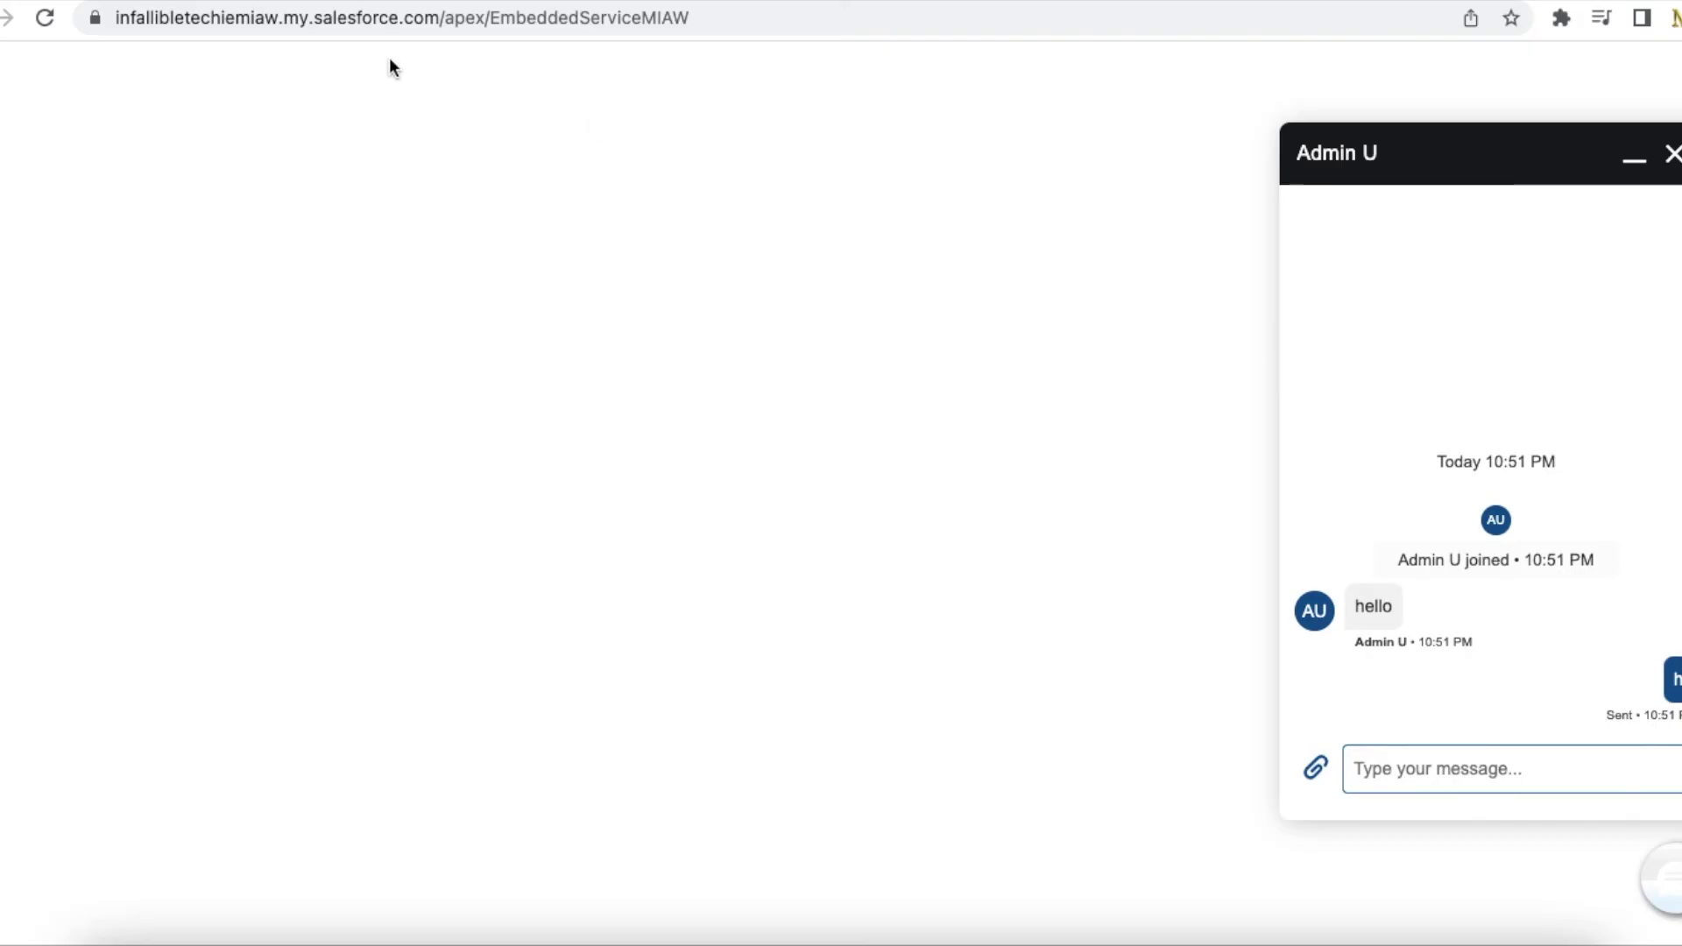
Go back to Setup and select the SCRT_URL trusted site address in its CSP definition.
{"action": "key", "text": "ctrl+shift+Tab"}
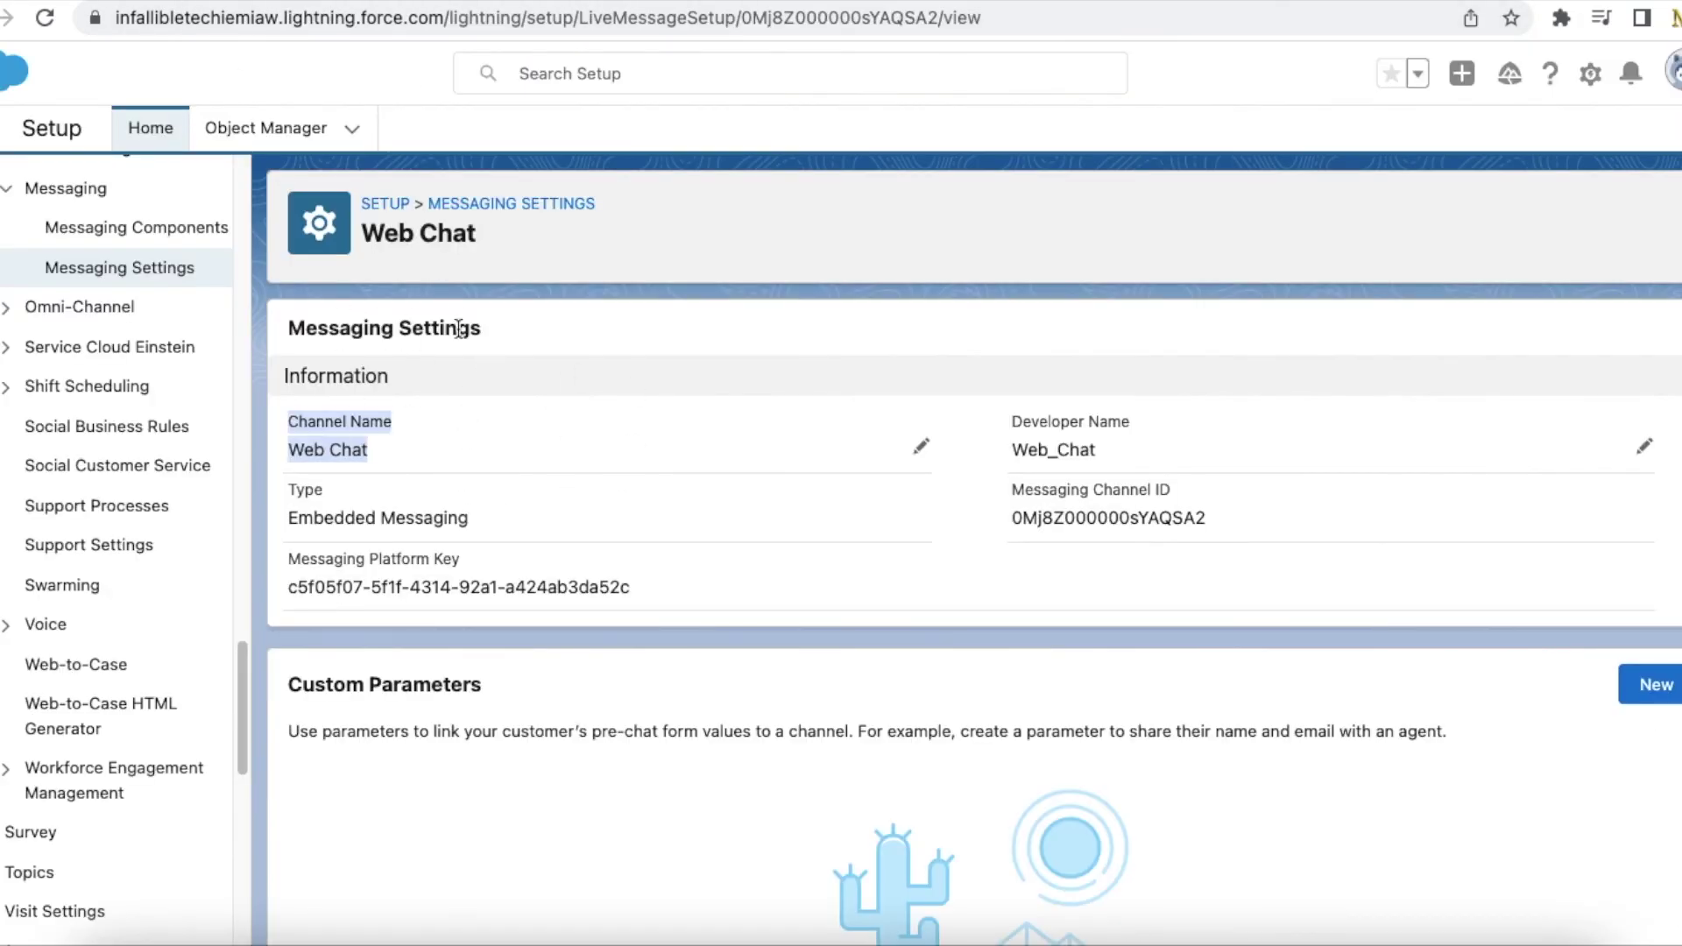
{"action": "left_click", "coordinate": [341, 2]}
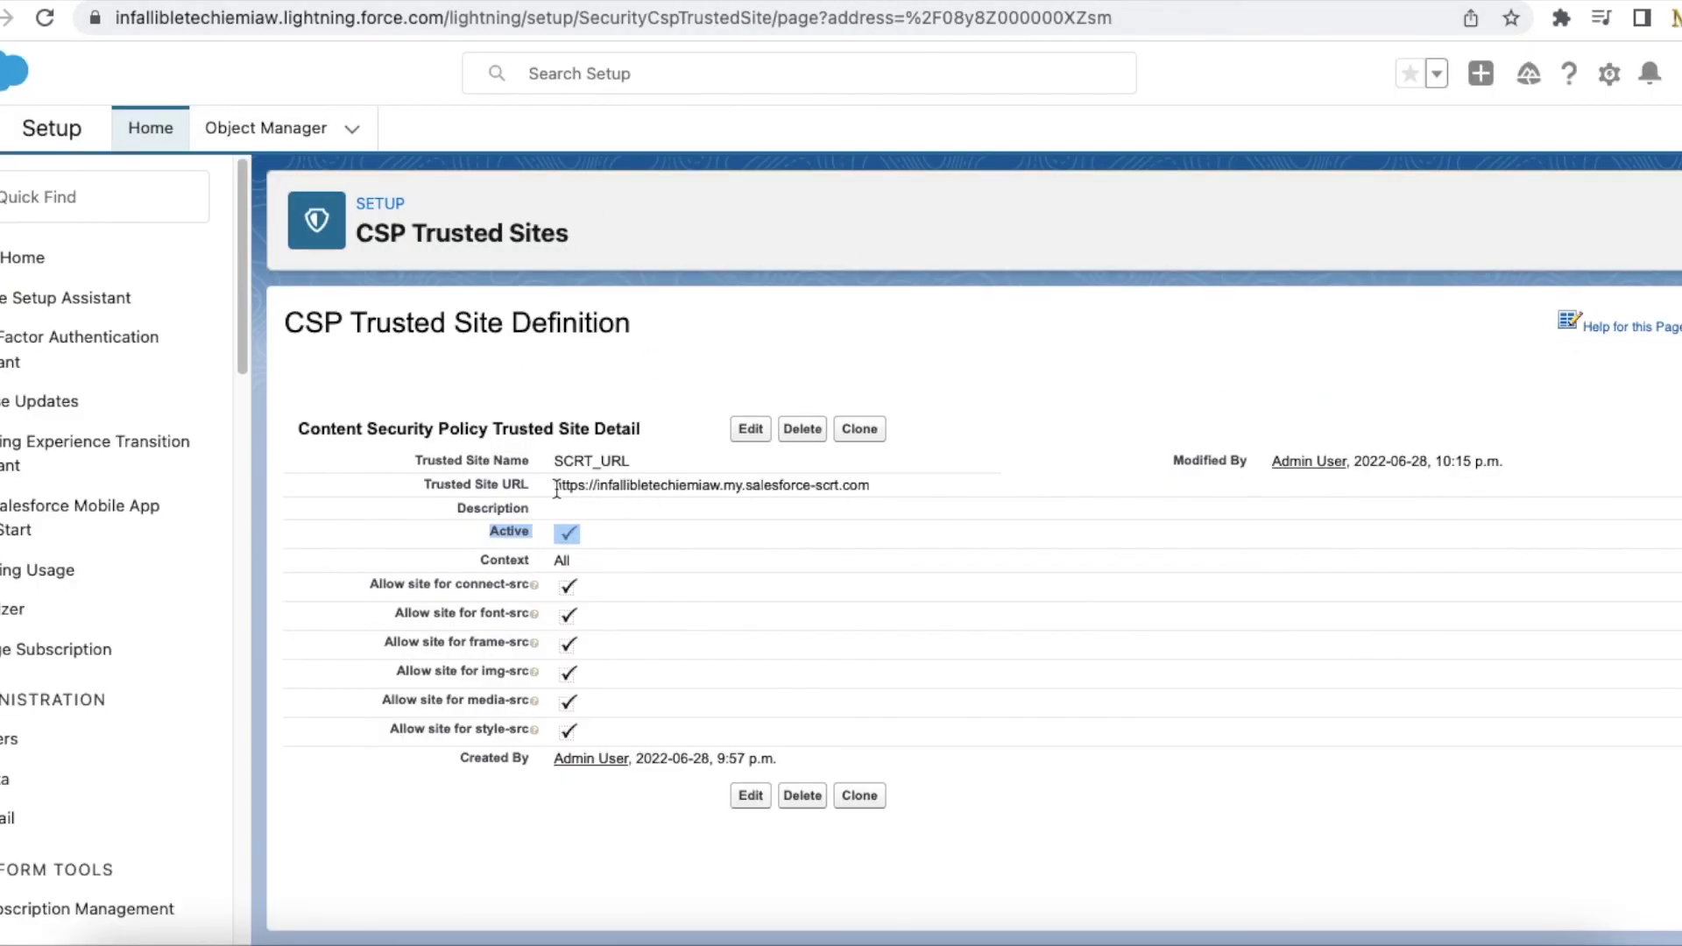
{"action": "left_click_drag", "start_coordinate": [557, 488], "coordinate": [788, 502]}
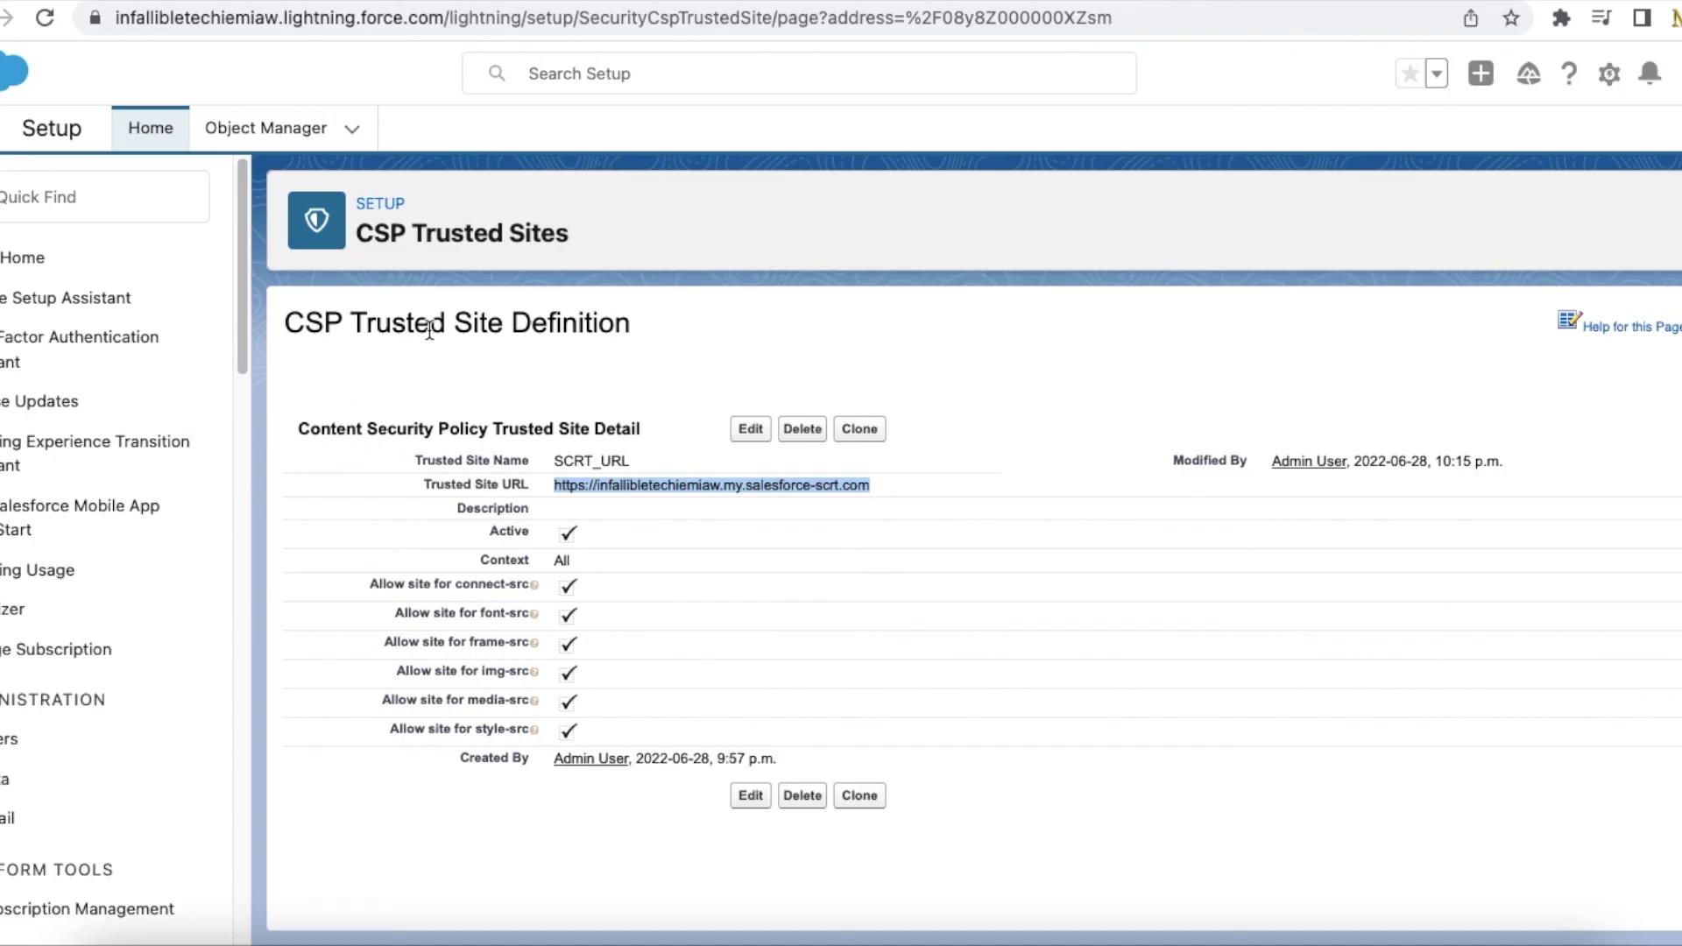